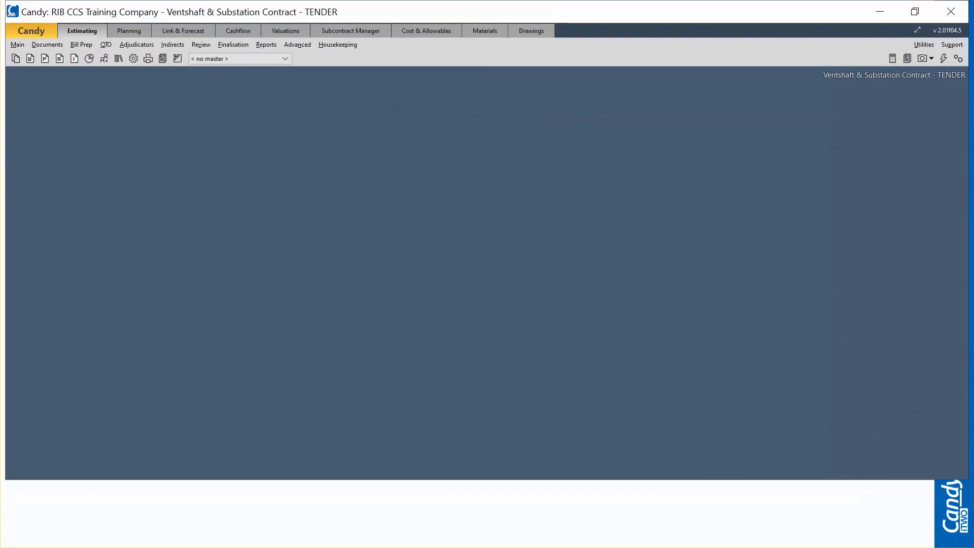
Step: Open the Pricing Bill and examine the price code worksheet of the 1000x1200x1500mm manhole item, closing the worksheet again
click(27, 61)
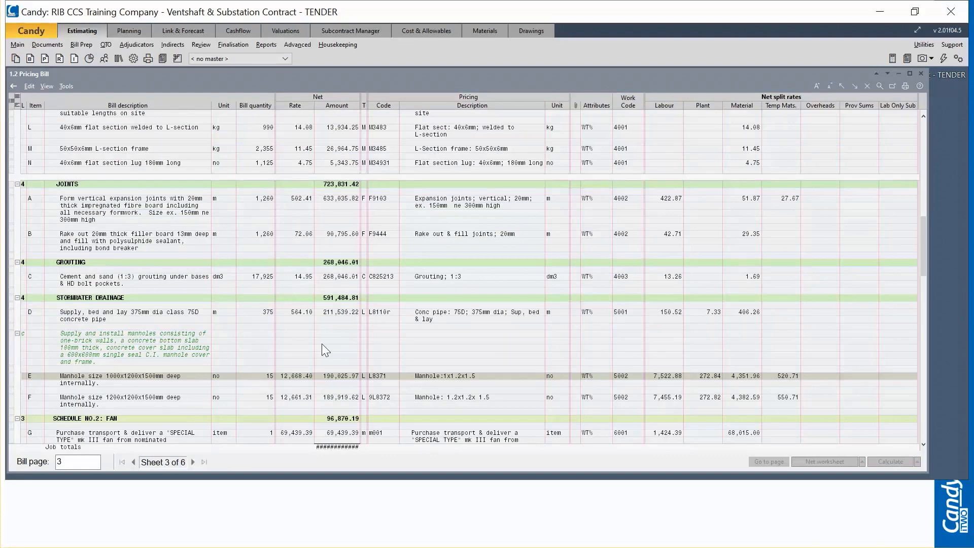
double_click(293, 378)
click(644, 254)
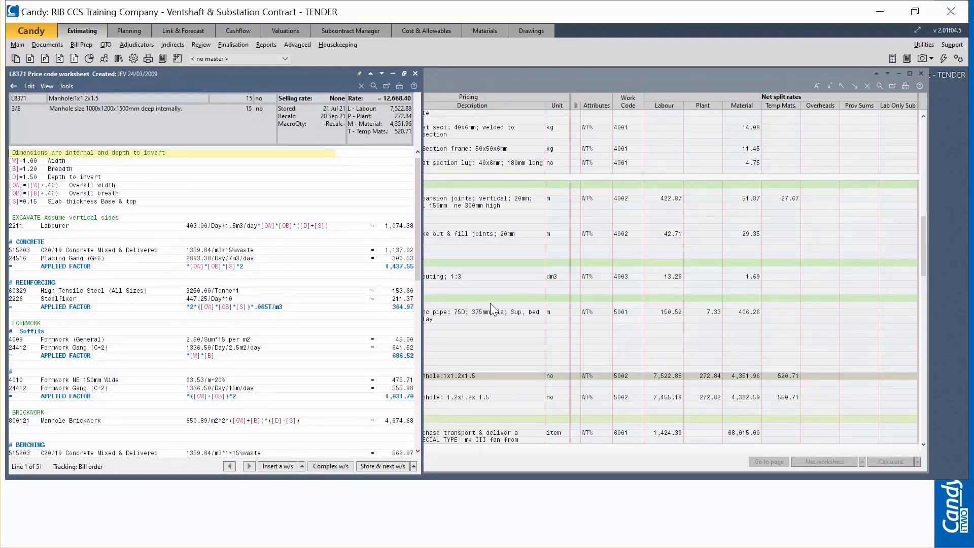
drag(263, 76, 420, 75)
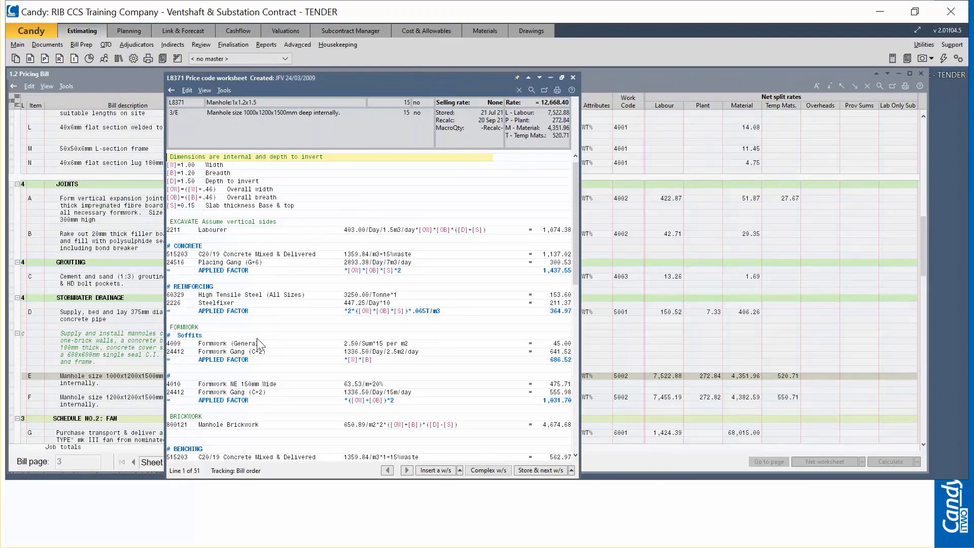
click(572, 79)
click(304, 234)
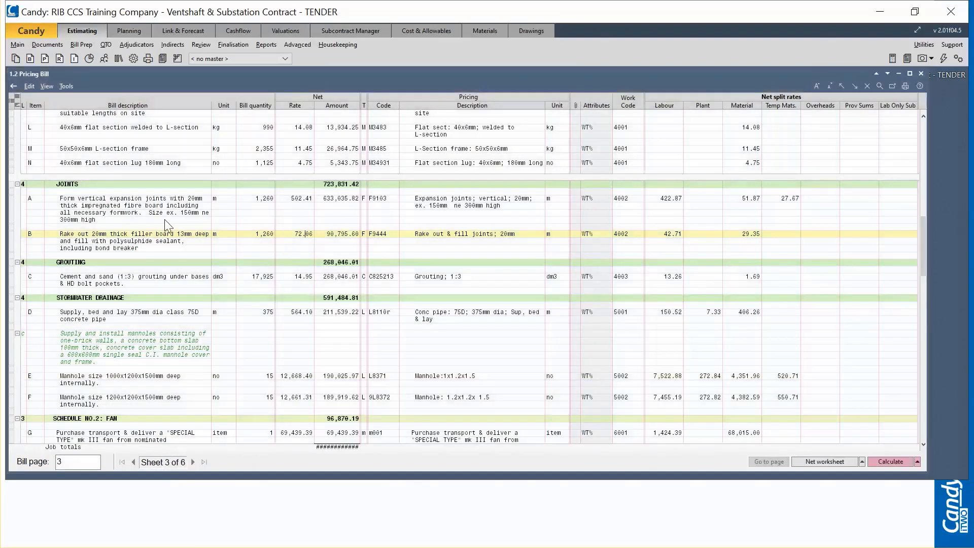
Step: Widen the Type column in the Resource List and view the resource types selectable for Contracts Administrator, then close all documents
click(59, 59)
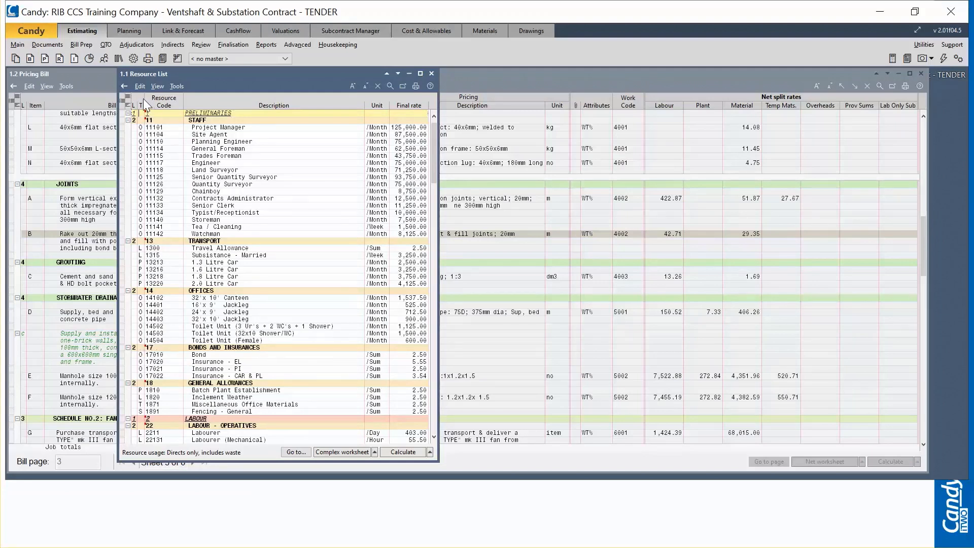
drag(144, 102, 155, 109)
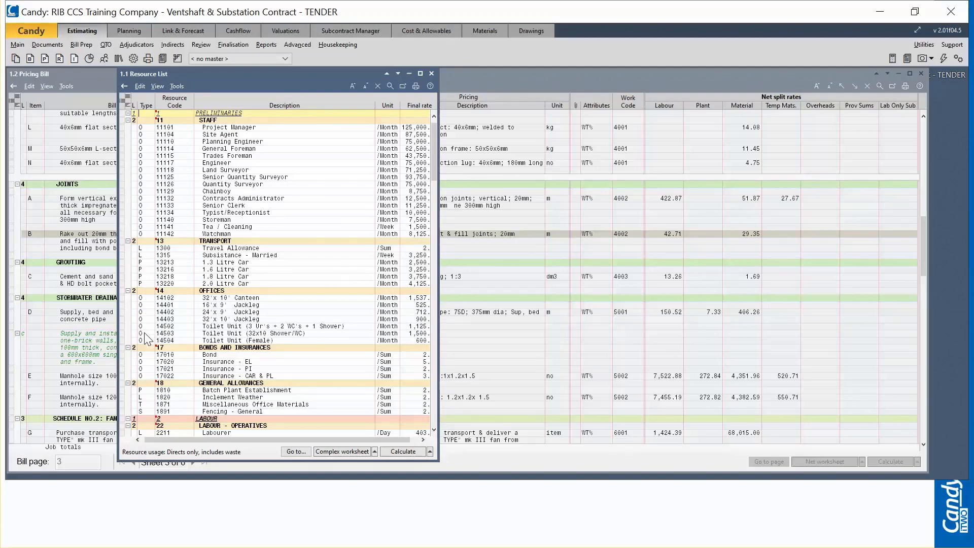
double_click(146, 199)
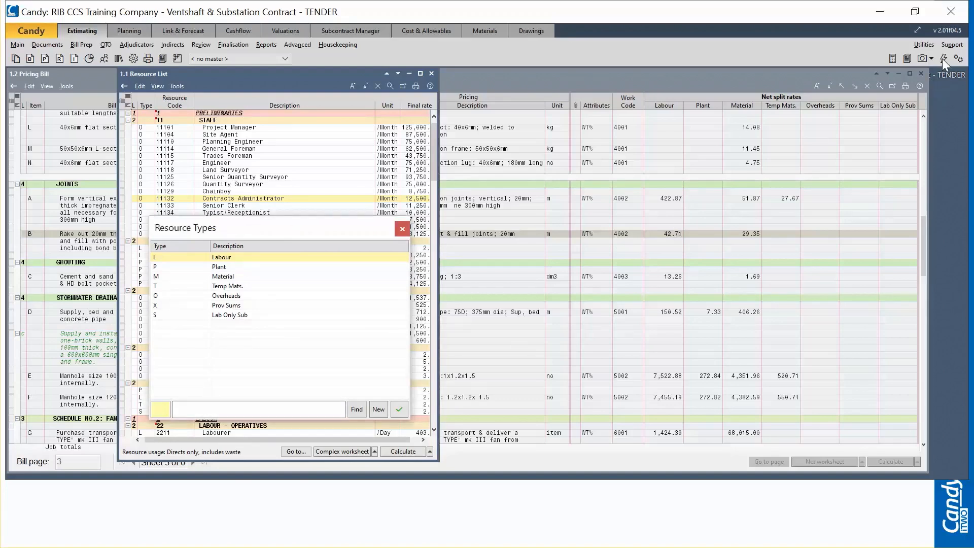
click(403, 229)
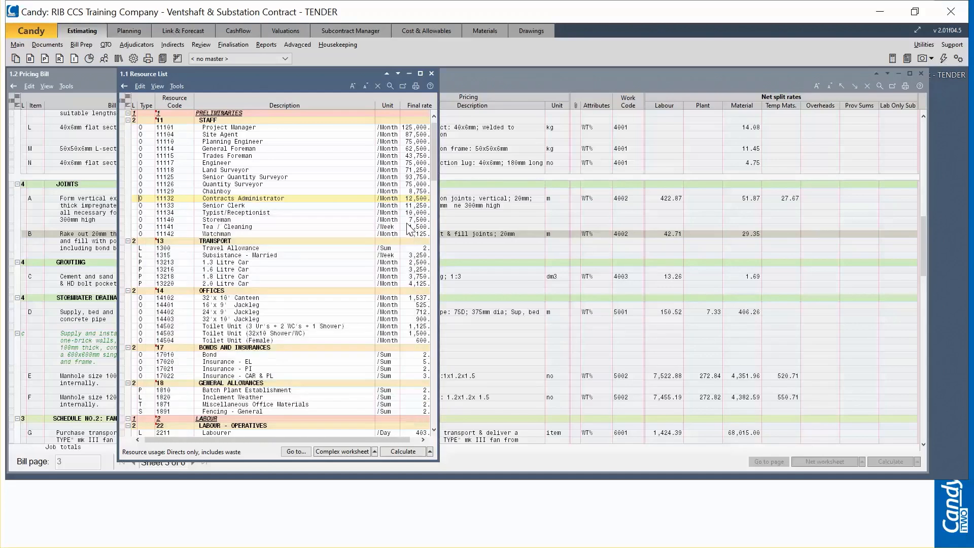
click(940, 57)
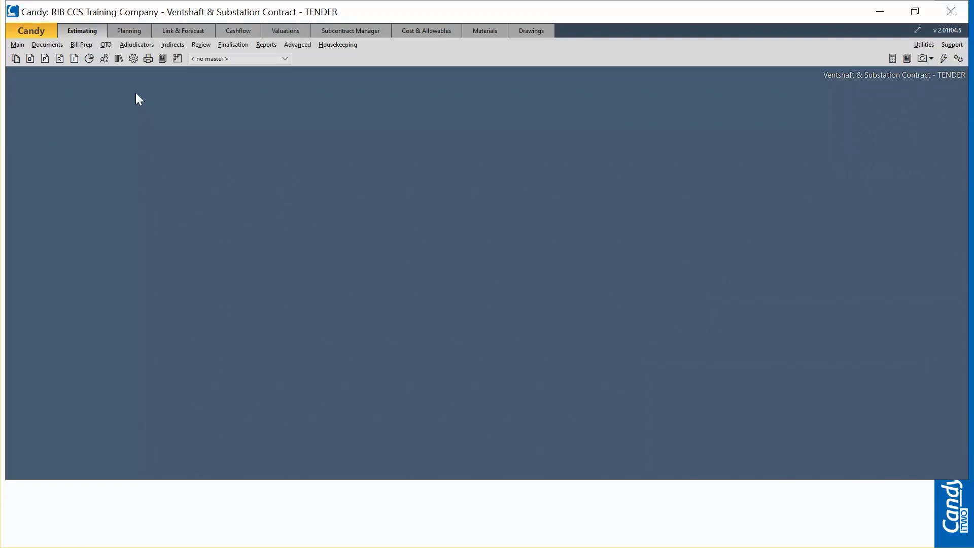
Step: Examine the Resource Type codes in the estimating definitions and settings, and close the settings
click(134, 60)
scroll(41, 157, up, 5)
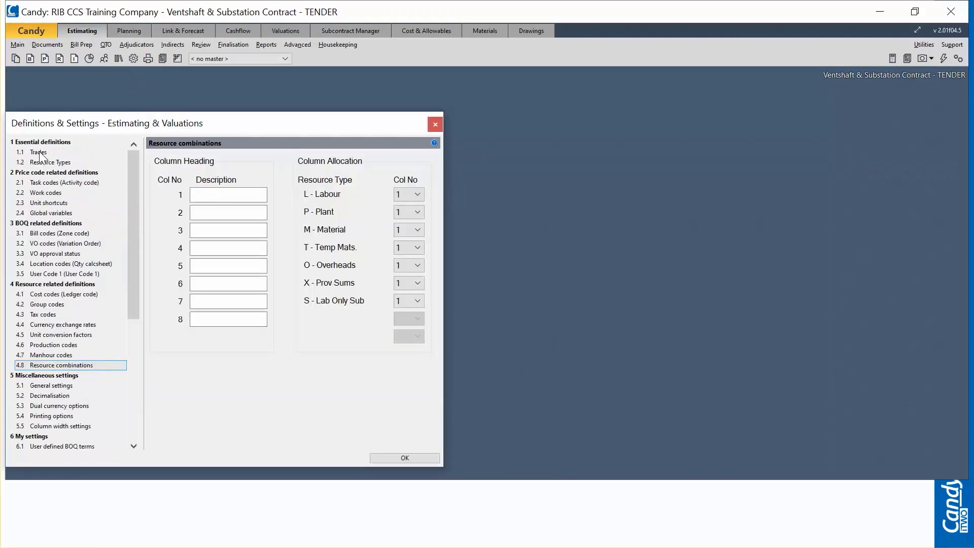
click(40, 154)
click(46, 163)
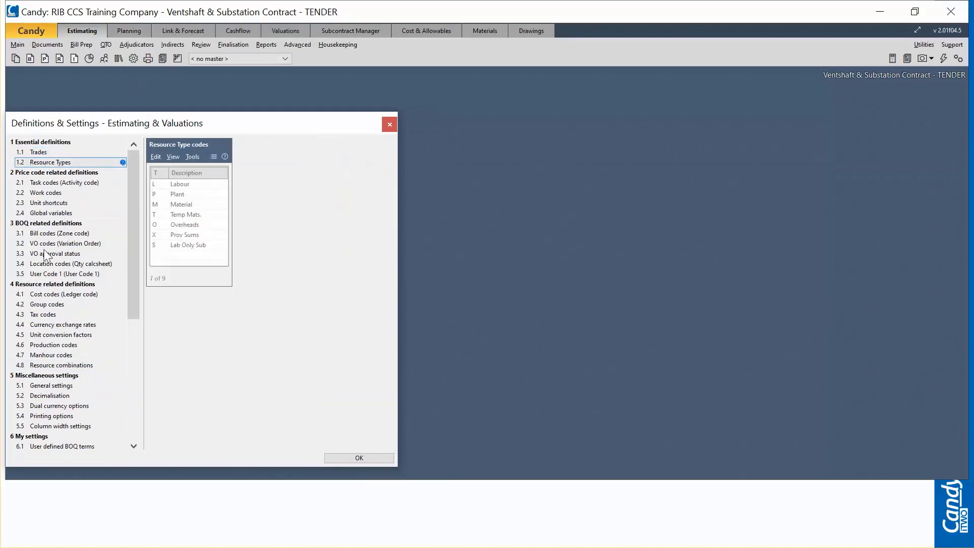
click(172, 185)
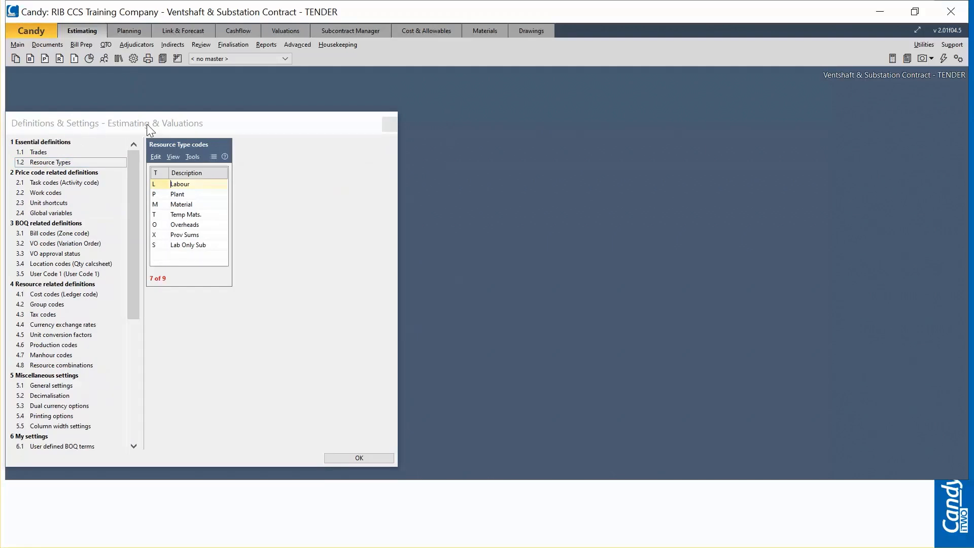
click(57, 153)
click(65, 164)
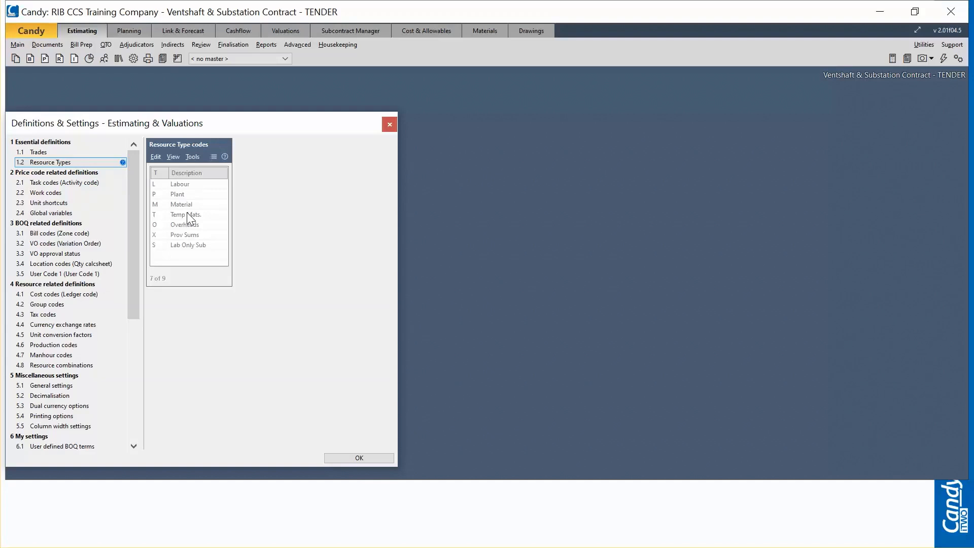
click(179, 259)
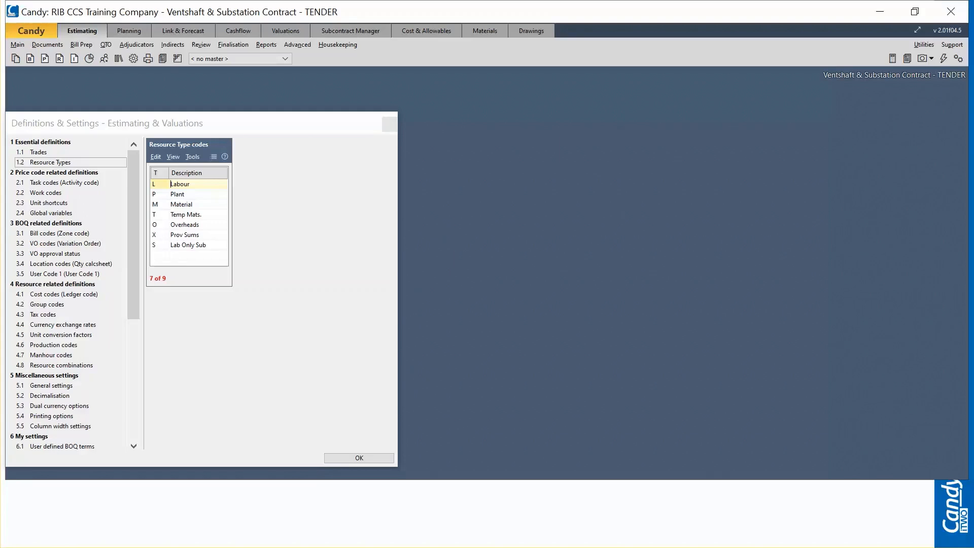
click(248, 210)
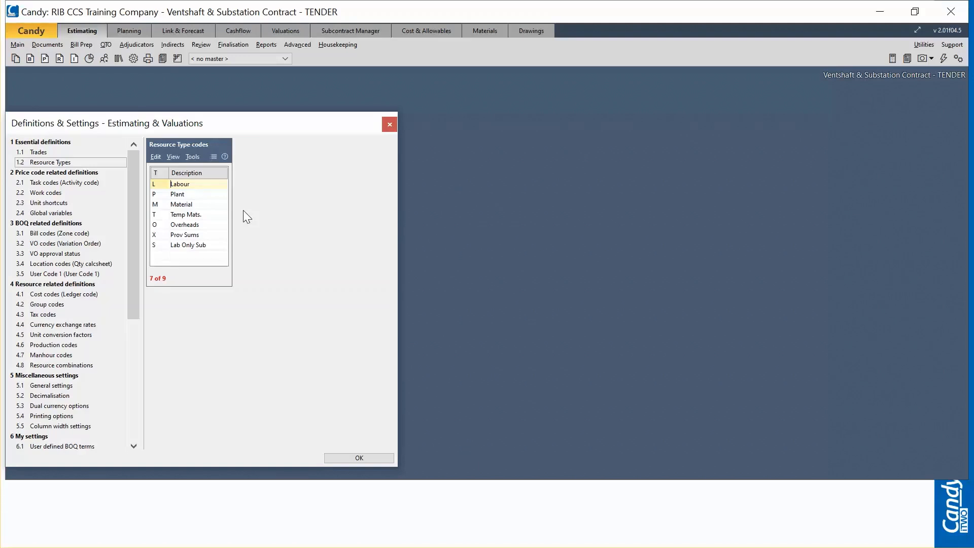
click(390, 125)
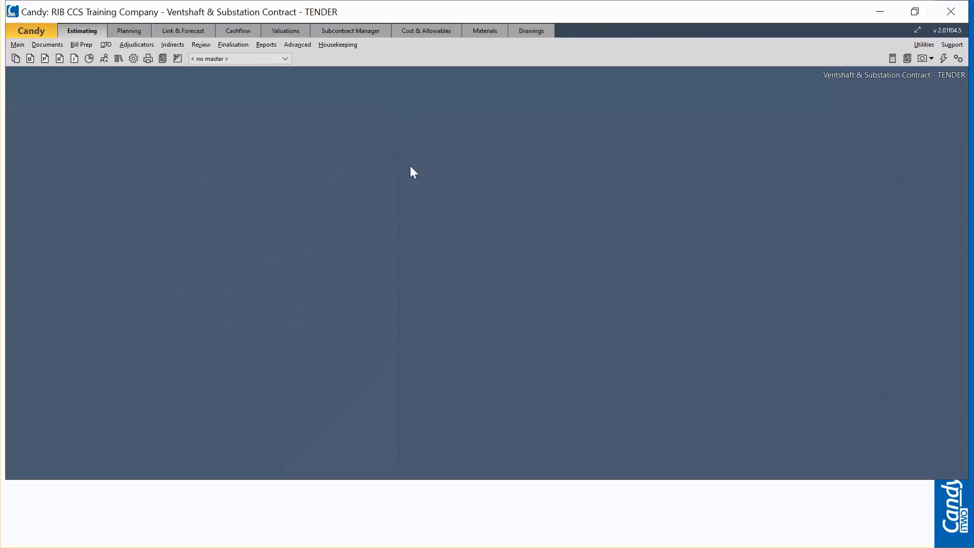
Step: Review the Trade Summary with its net totals per trade and resource type, and close it
click(89, 58)
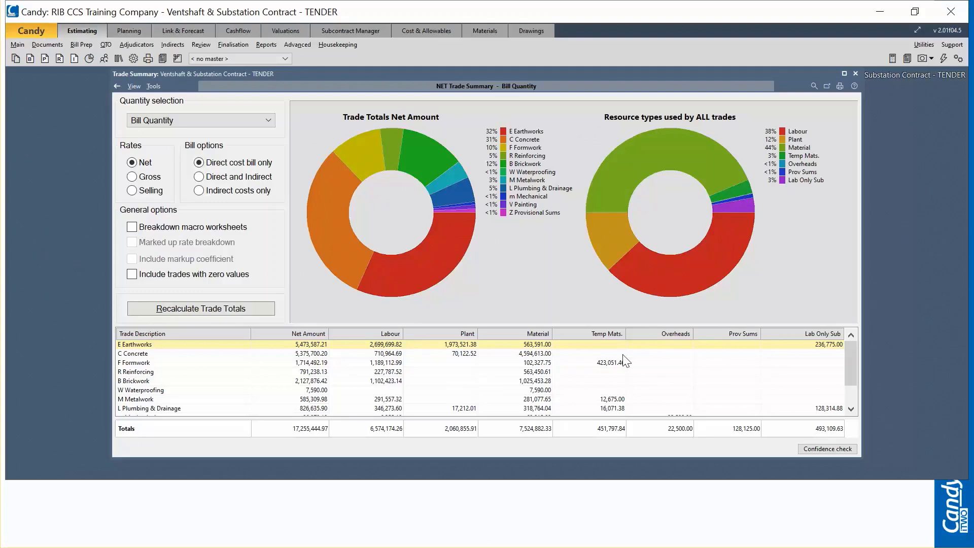
click(856, 74)
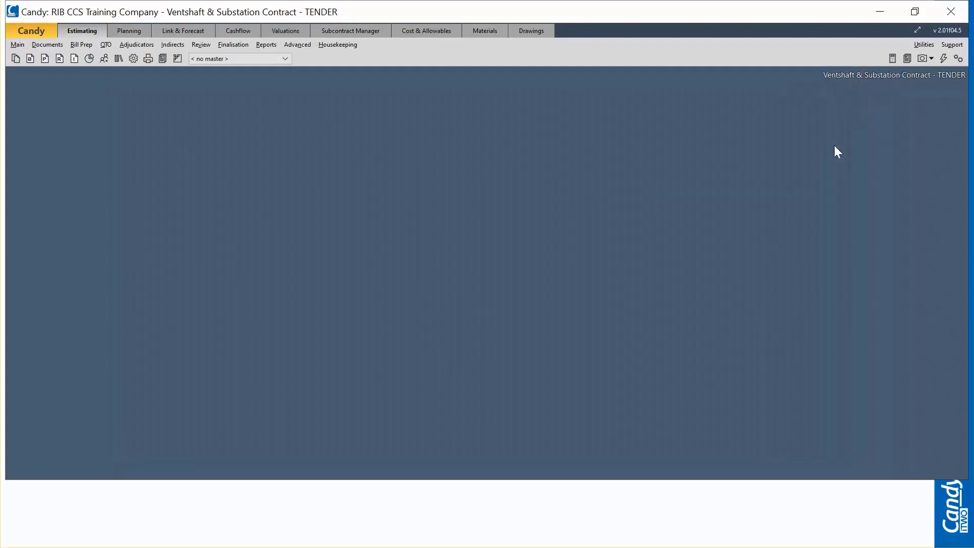
Step: Look through the Bill Pricing documents in the Estimating documents Manager and open the 1.1 Standard Bill of Quantities
click(15, 60)
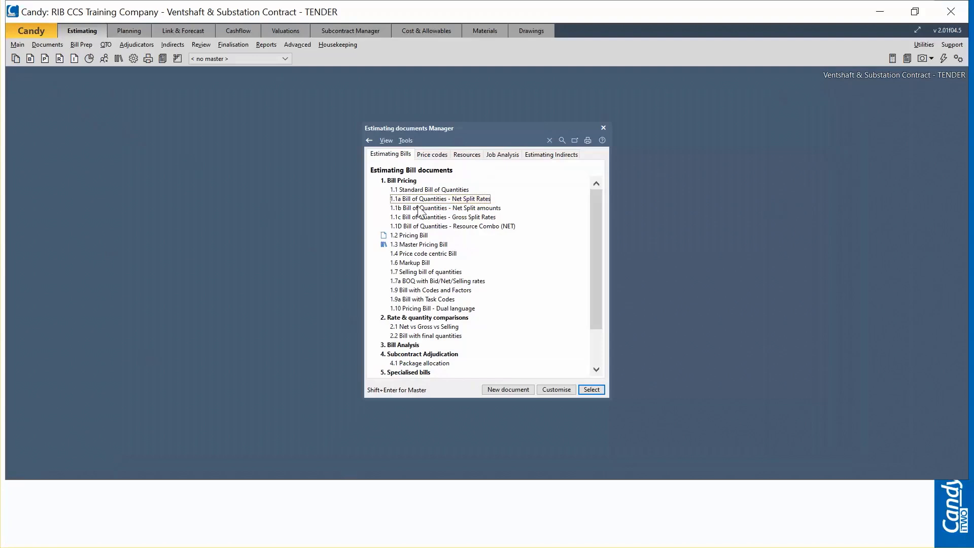
click(419, 189)
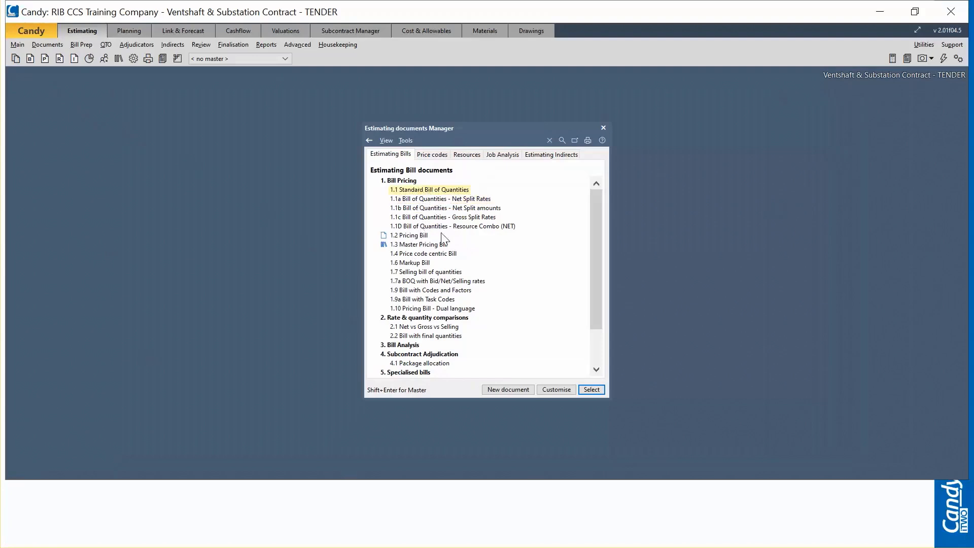
click(448, 199)
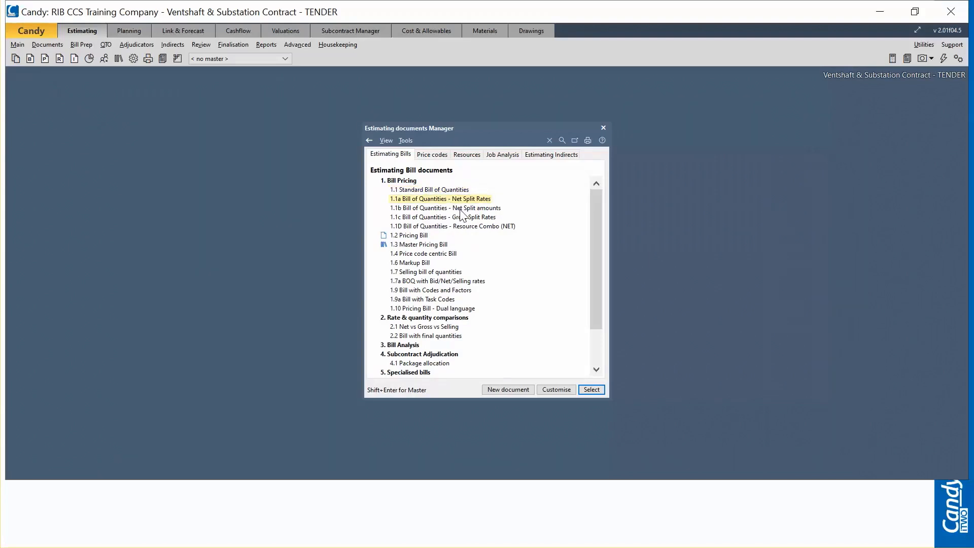
click(460, 209)
click(460, 217)
click(462, 208)
click(462, 199)
click(473, 226)
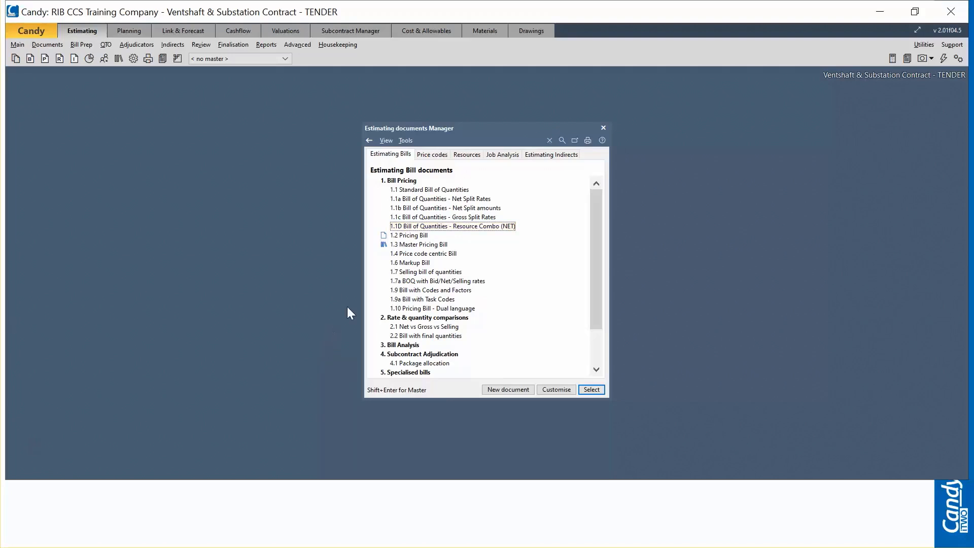
click(429, 190)
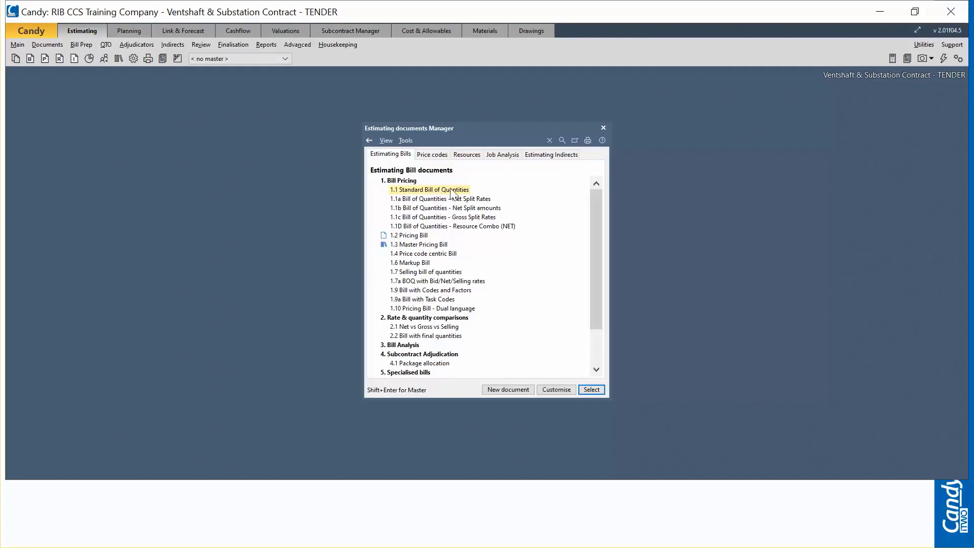
click(591, 390)
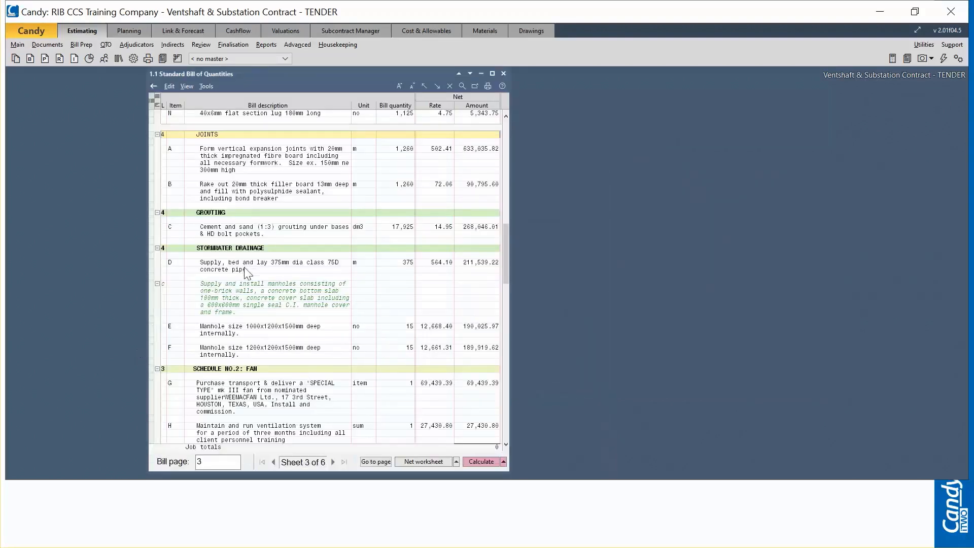
Step: Swap the Standard Bill of Quantities for the 1.1a Bill of Quantities - Net Split Rates document
click(272, 257)
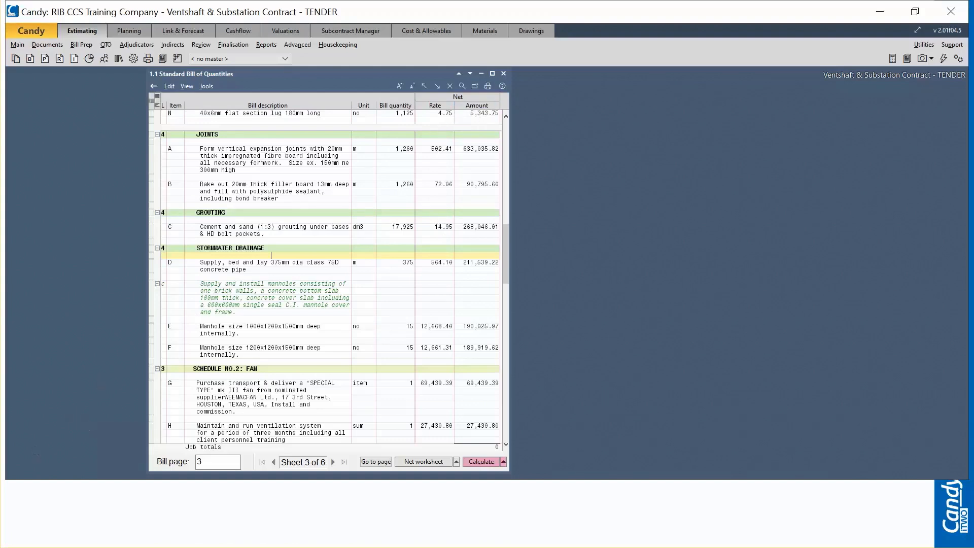
click(271, 156)
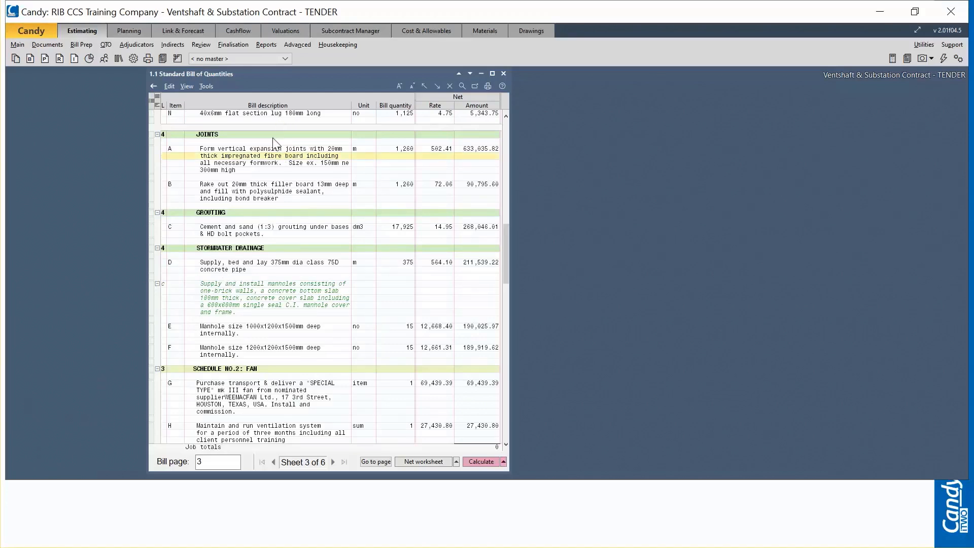
right_click(272, 106)
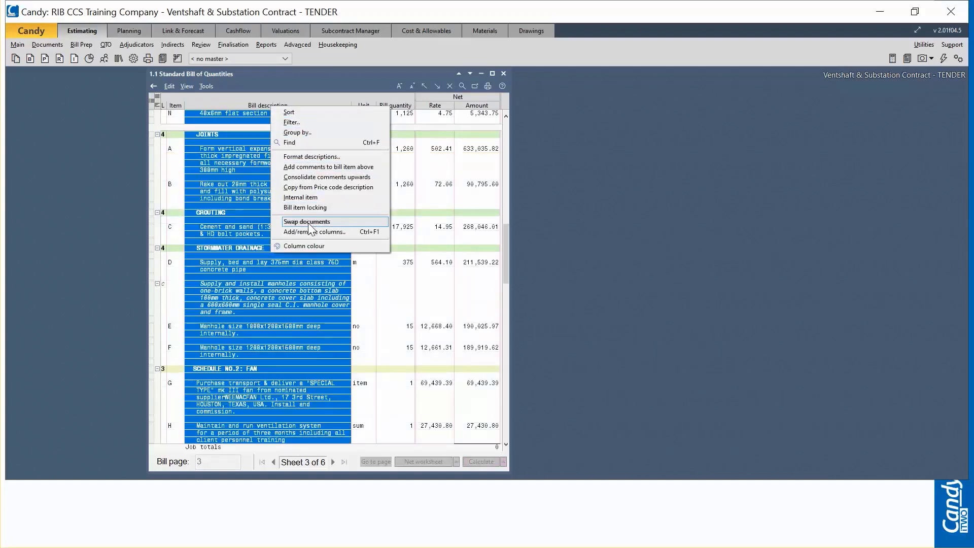
mouse_move(311, 222)
mouse_move(429, 222)
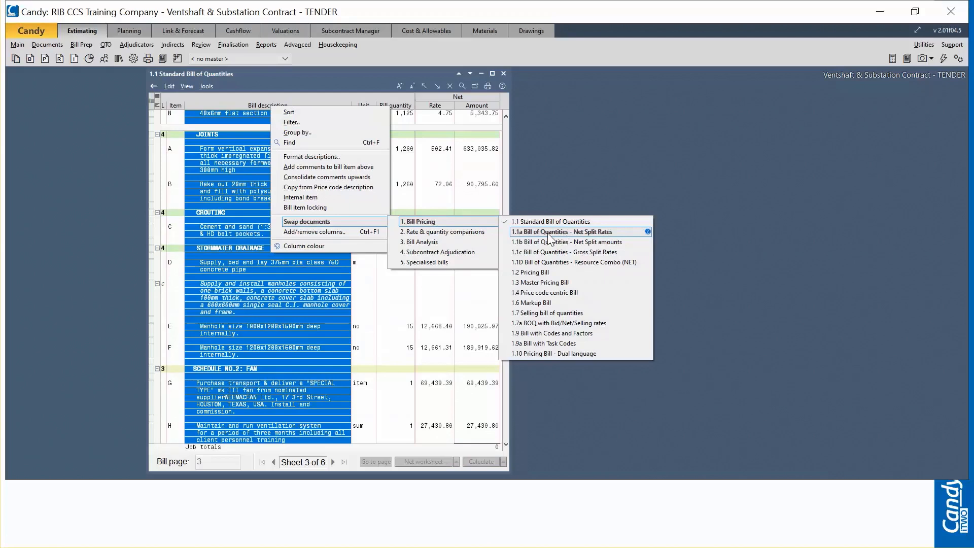
click(601, 231)
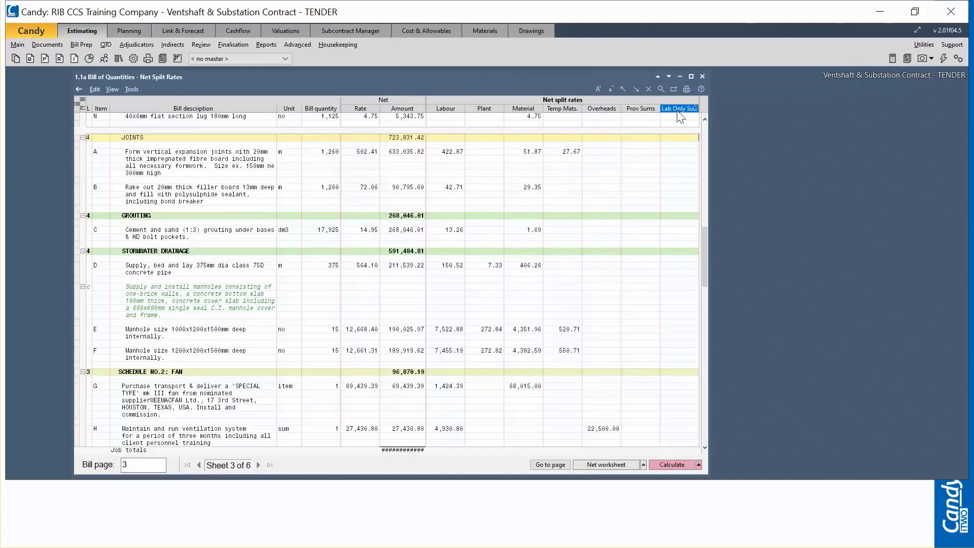
Step: Compare the Resource Type codes in the estimating definitions with the bill's net split rate columns, and close the settings
click(134, 59)
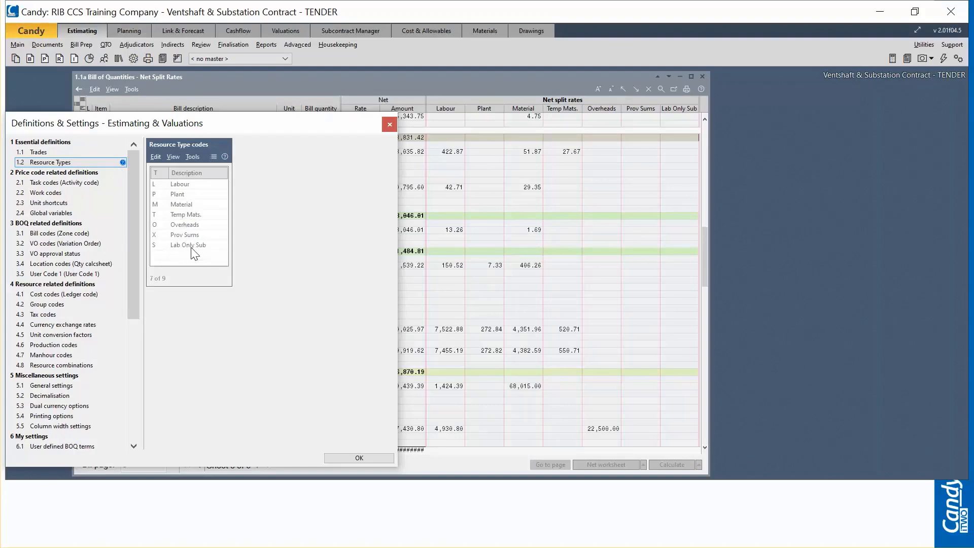
click(360, 458)
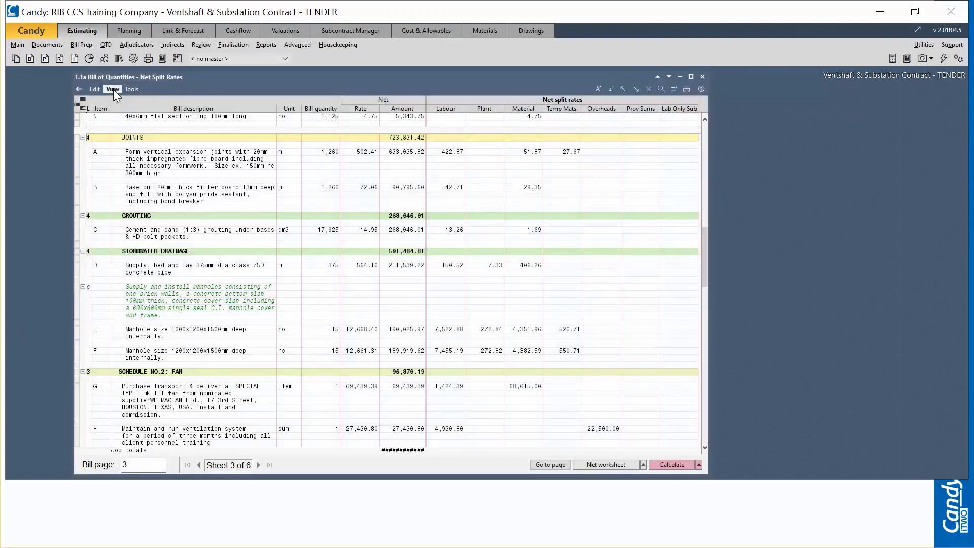
Step: Examine where Net Split rates sits among the Split Rates and Amounts columns in the bill's column layout, and close the layout
click(112, 90)
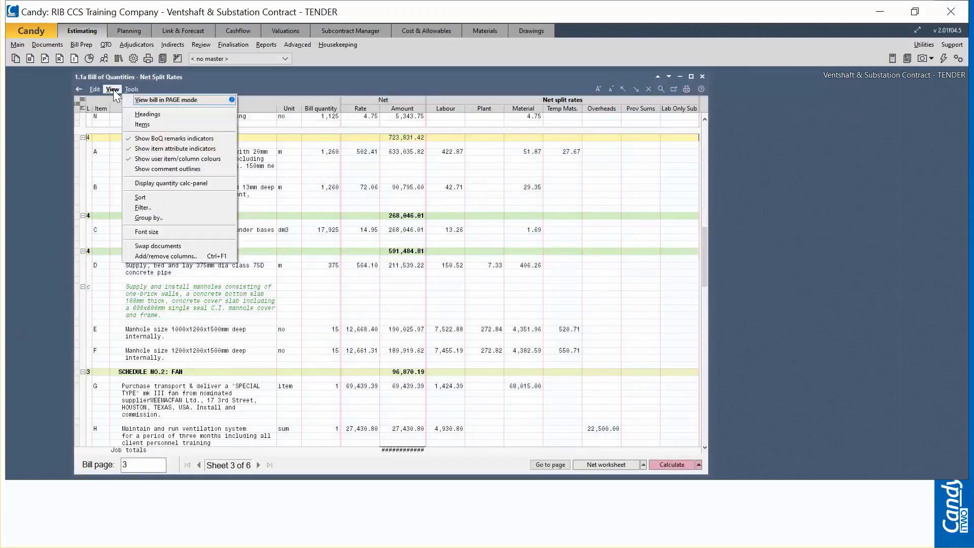
click(163, 256)
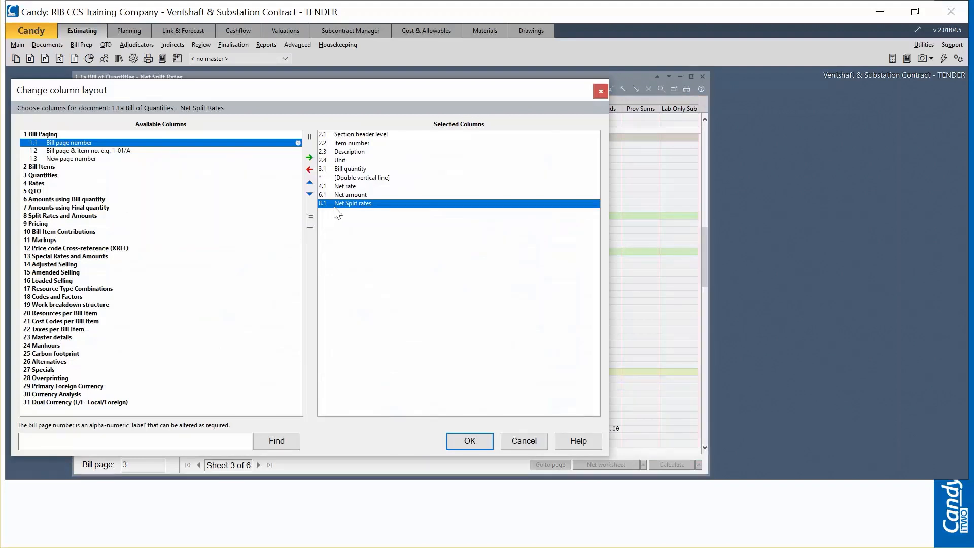
drag(183, 84, 267, 70)
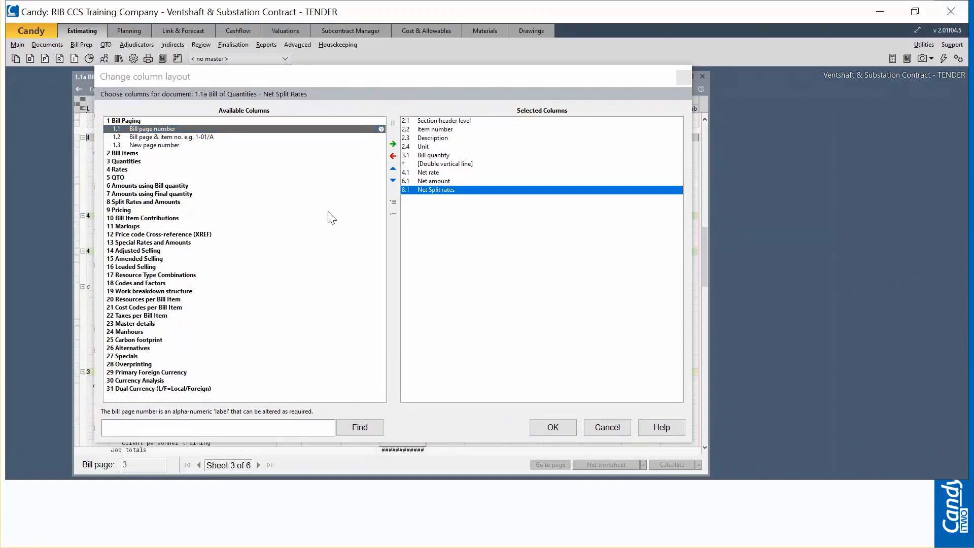
click(133, 202)
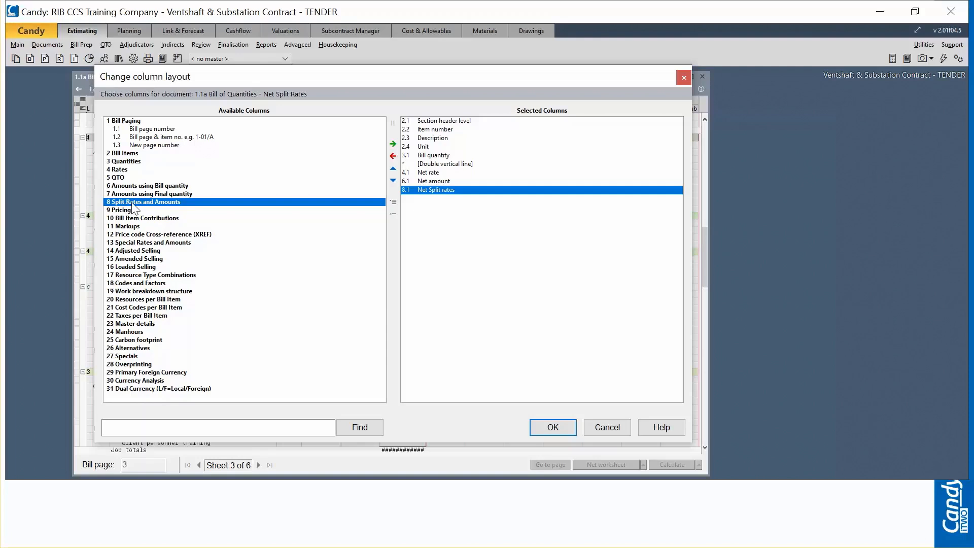
click(154, 206)
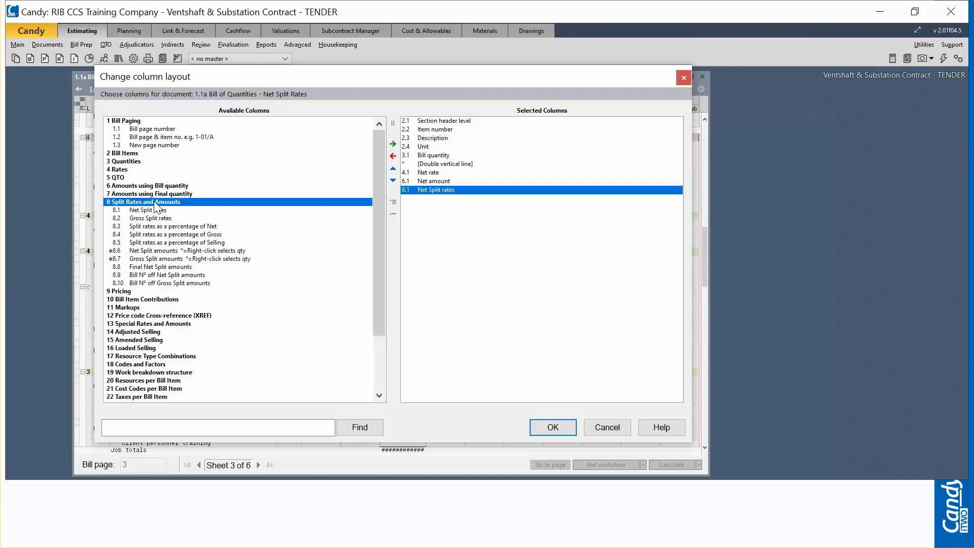
click(140, 211)
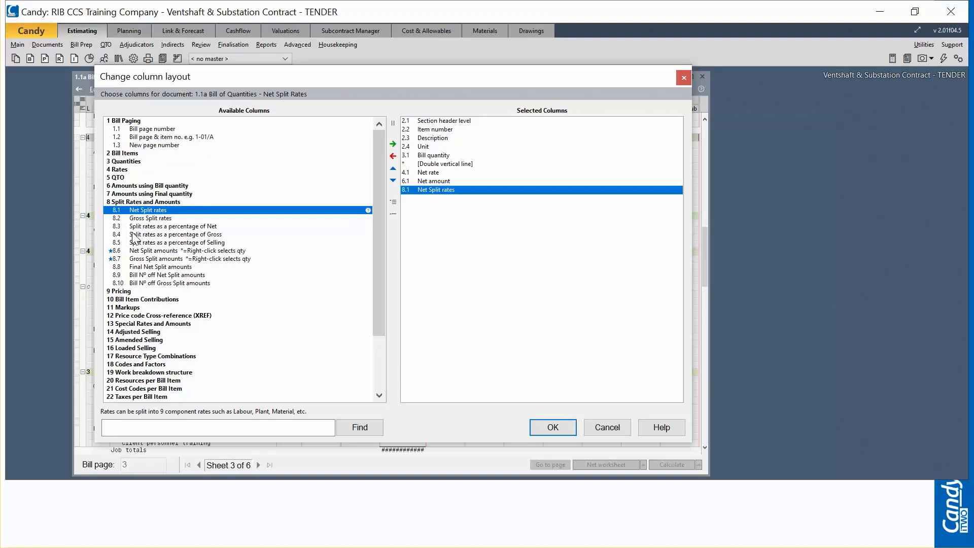
click(443, 215)
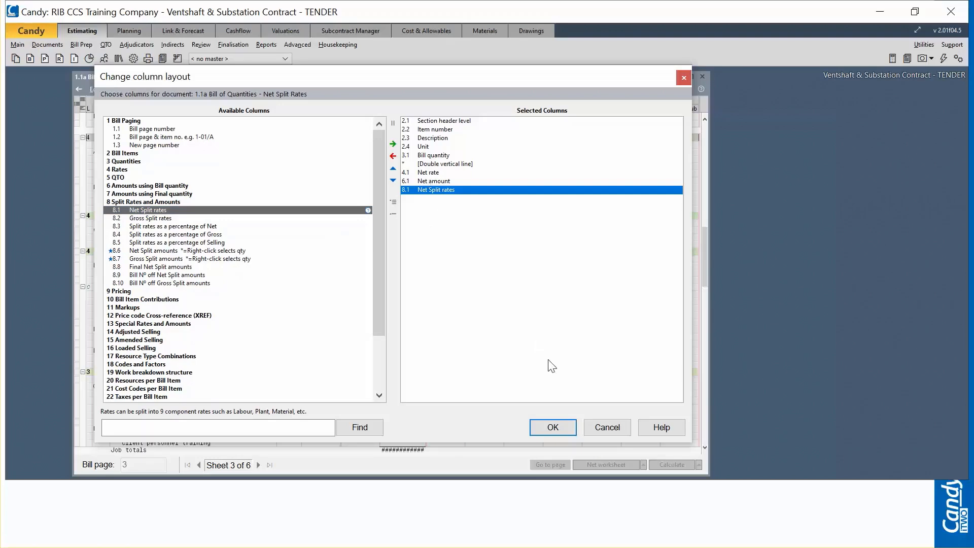
click(564, 425)
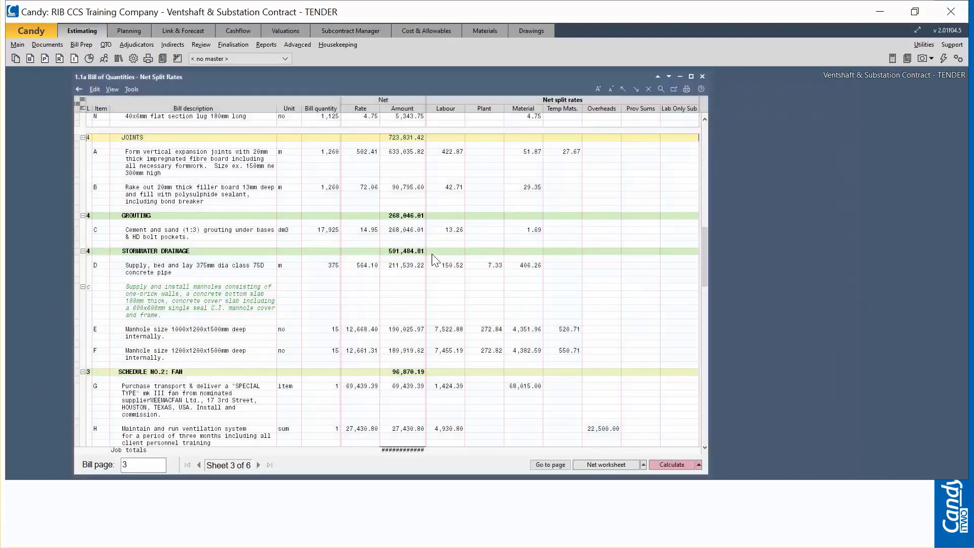
Step: Recheck the Resource Type codes in the estimating definitions, and close the settings and the net split rates bill
click(135, 58)
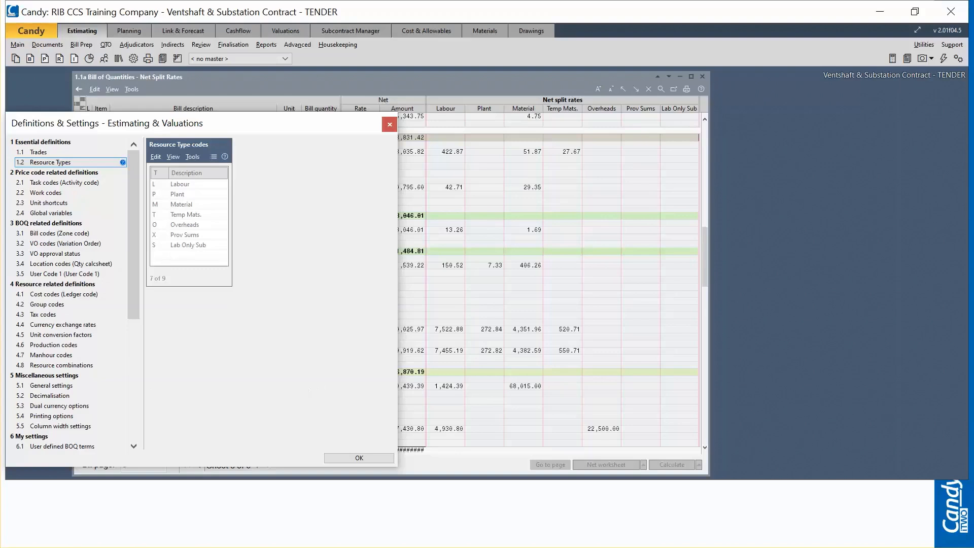
click(375, 457)
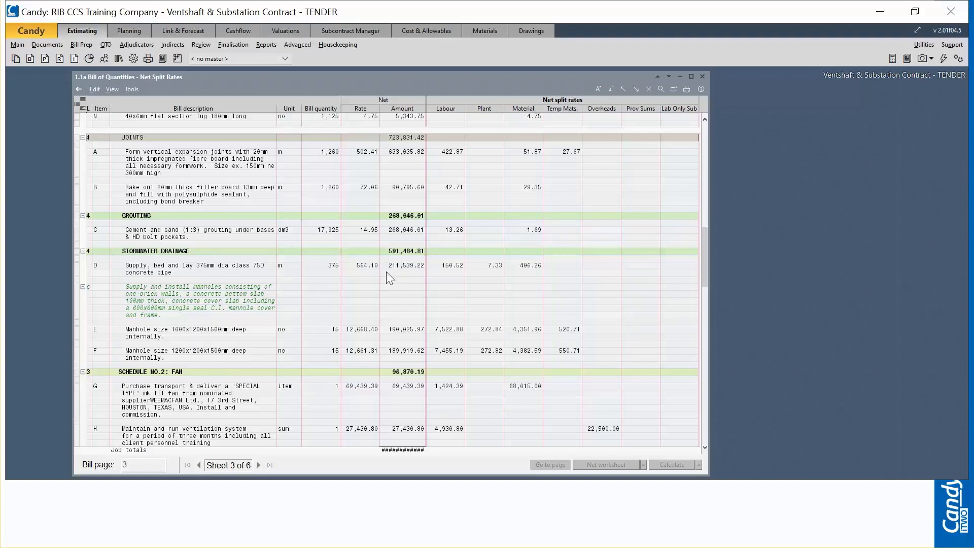
click(957, 59)
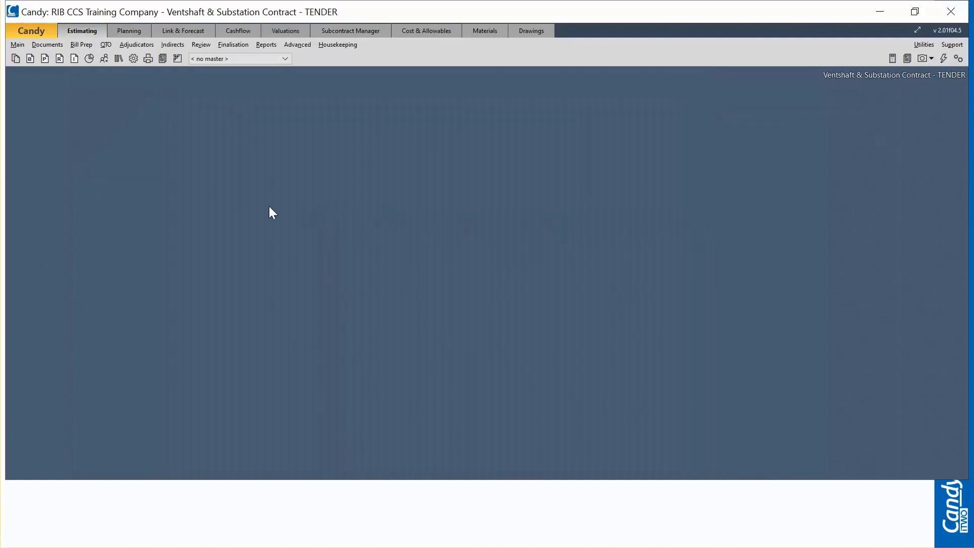
Step: In the Resource combinations definitions, name column heading 1 Supply and column heading 2 Install
click(134, 59)
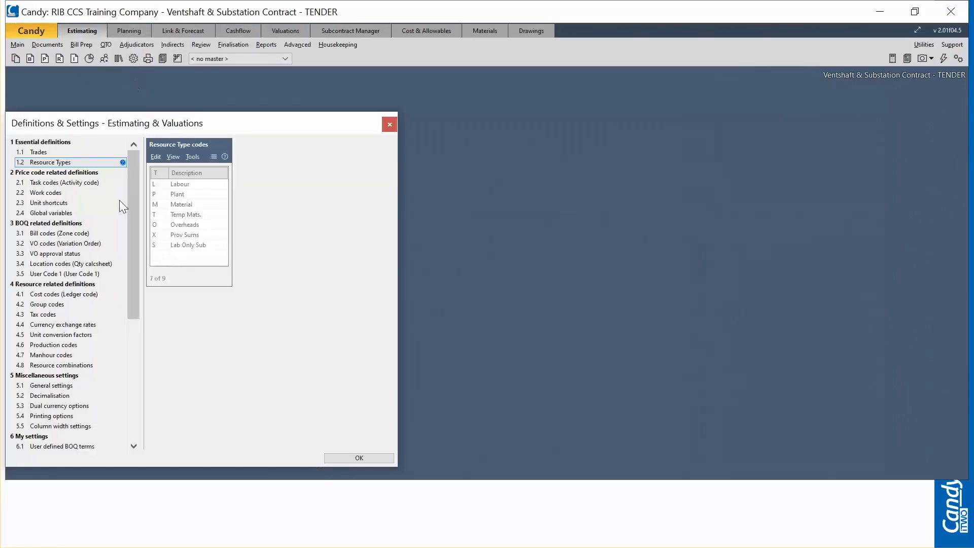
click(69, 365)
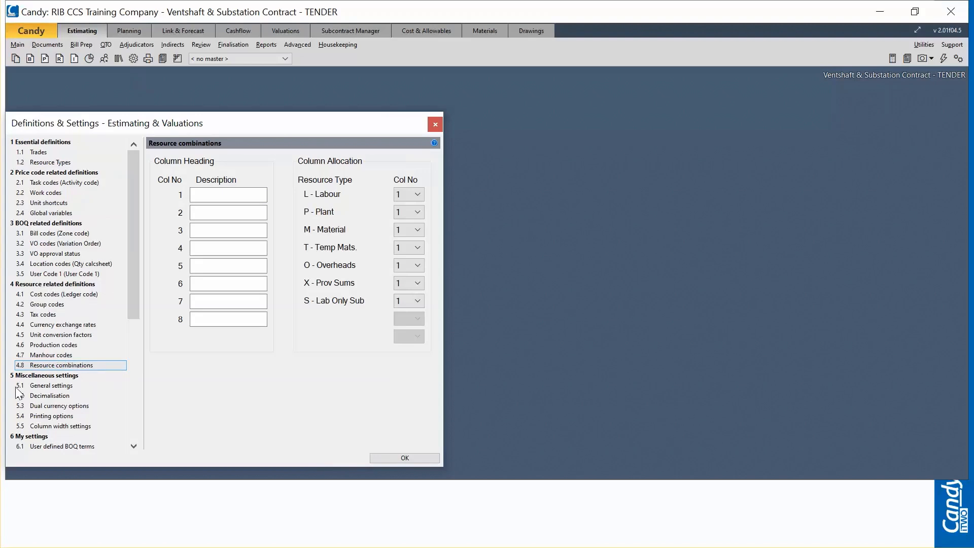
click(229, 195)
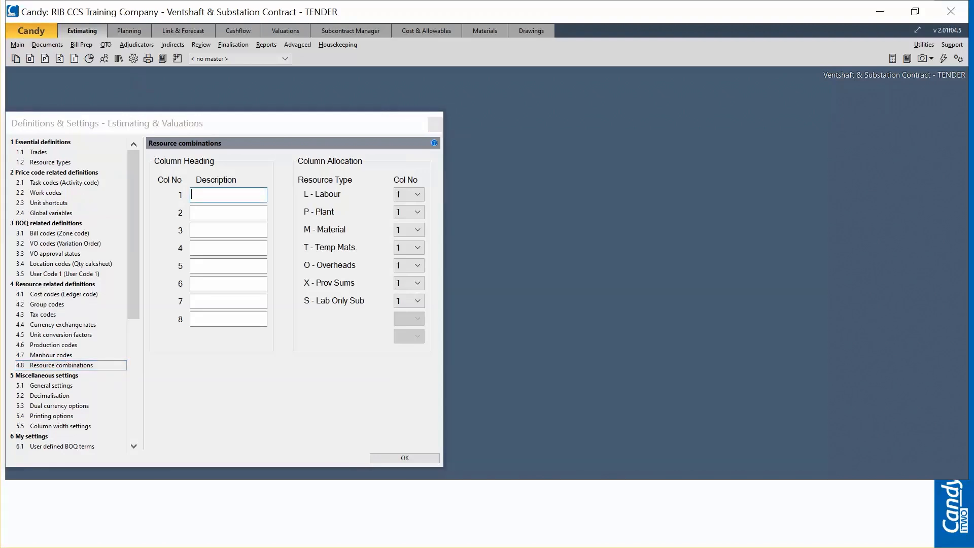
click(248, 195)
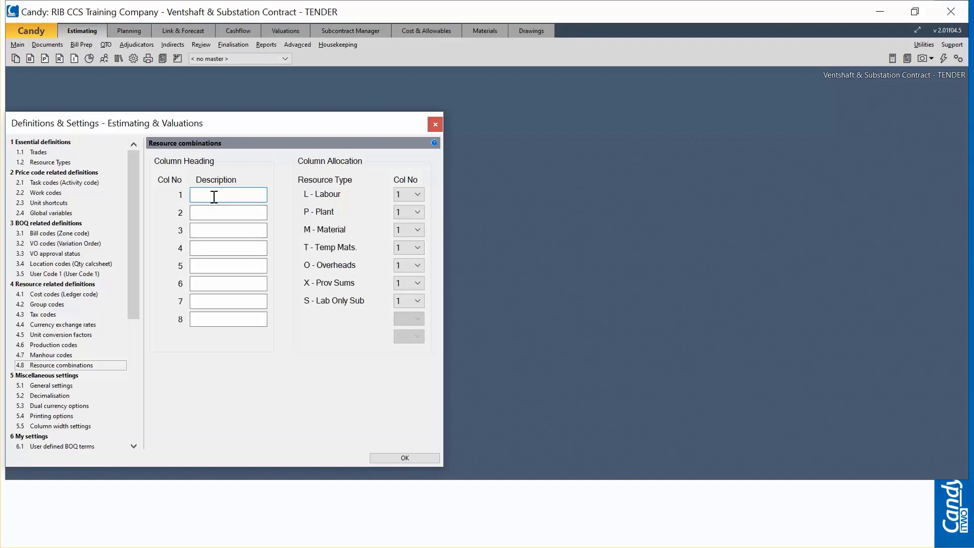
text(Supply)
click(213, 212)
text(Install)
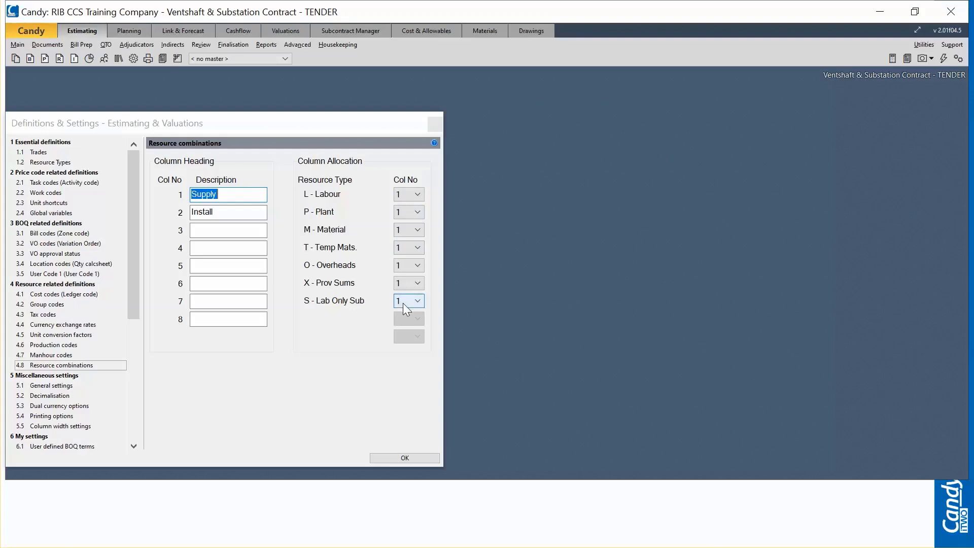
Step: Allocate the Labour, Plant and Lab Only Sub resource types to column 2 of the resource combinations
click(225, 212)
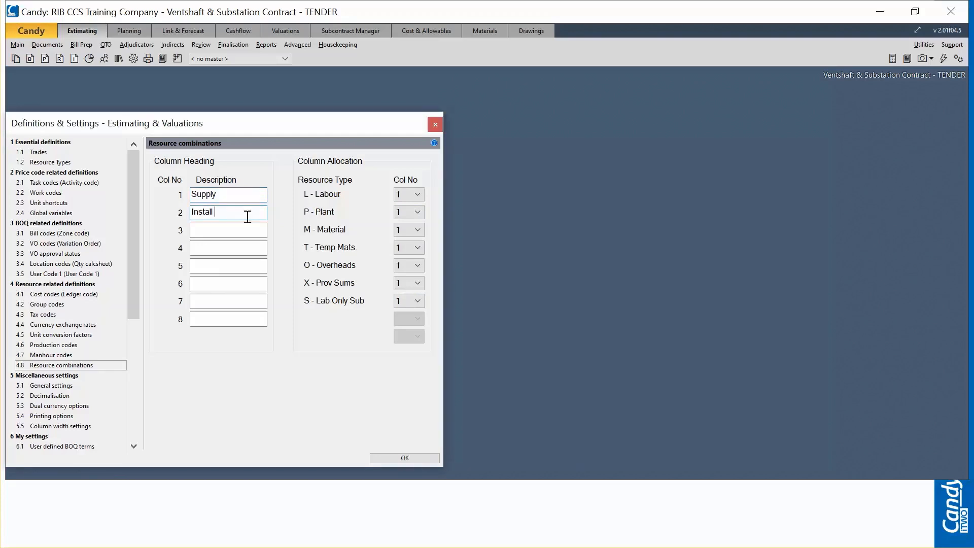
click(411, 196)
click(407, 215)
click(239, 212)
click(409, 213)
click(401, 229)
click(405, 301)
click(406, 321)
click(228, 195)
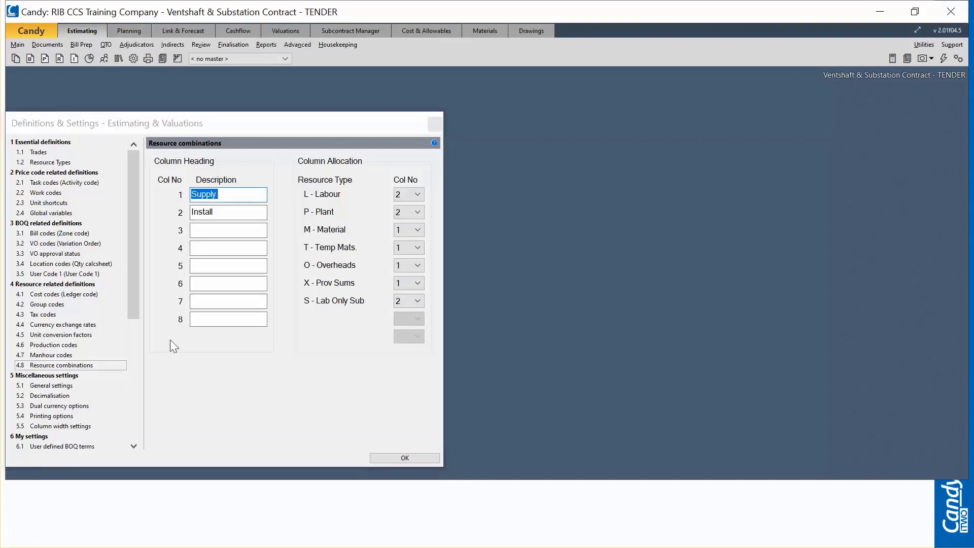
Step: Name column heading 3 Other and allocate the Overheads and Prov Sums resource types to column 3
click(206, 231)
text(Other)
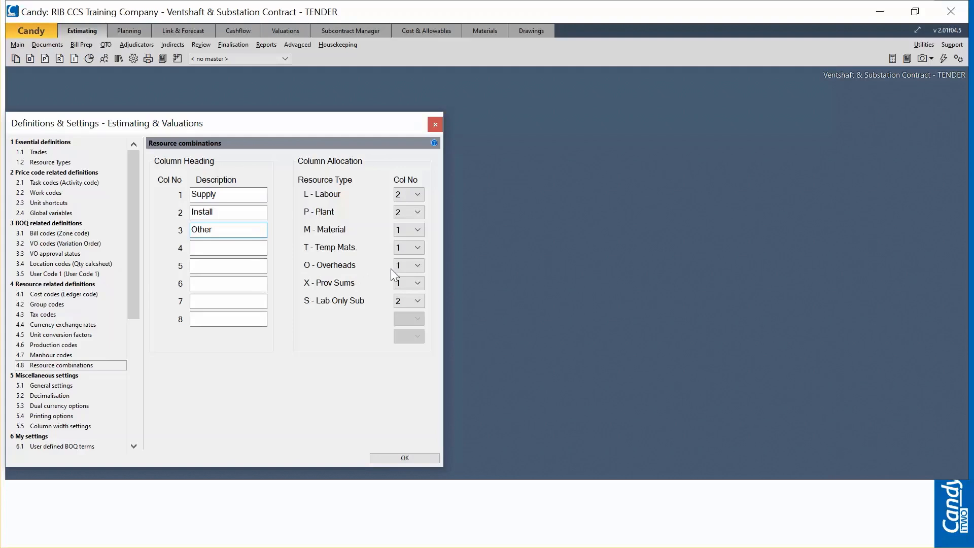
click(409, 266)
click(403, 295)
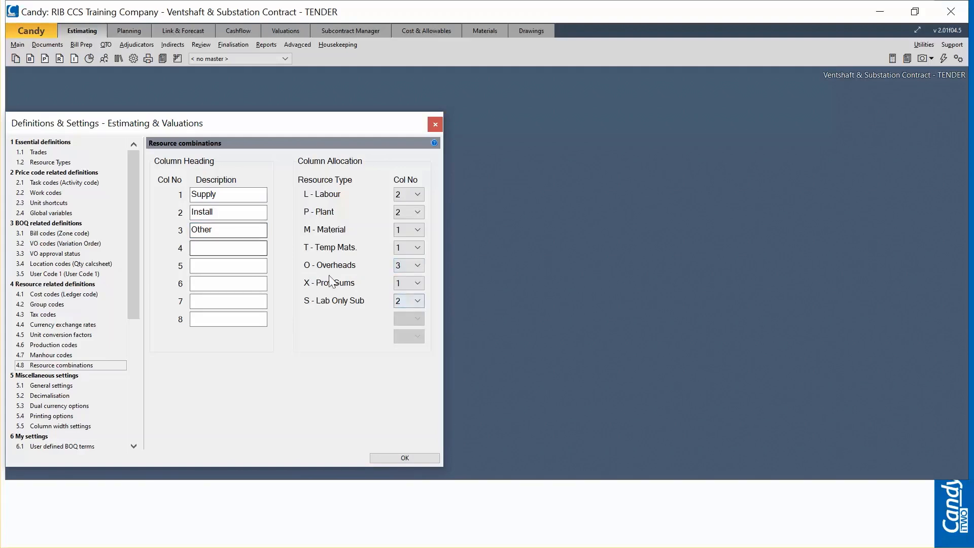
click(406, 283)
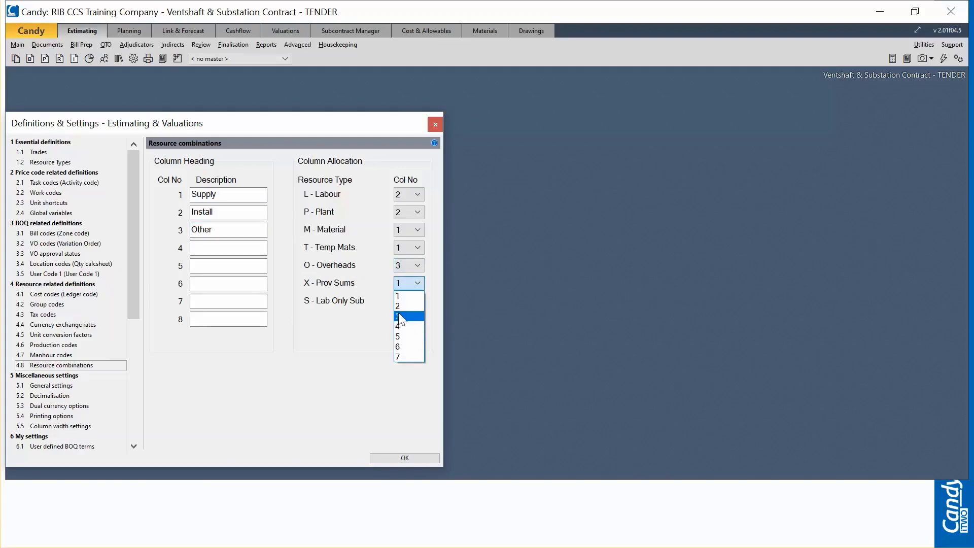
click(399, 316)
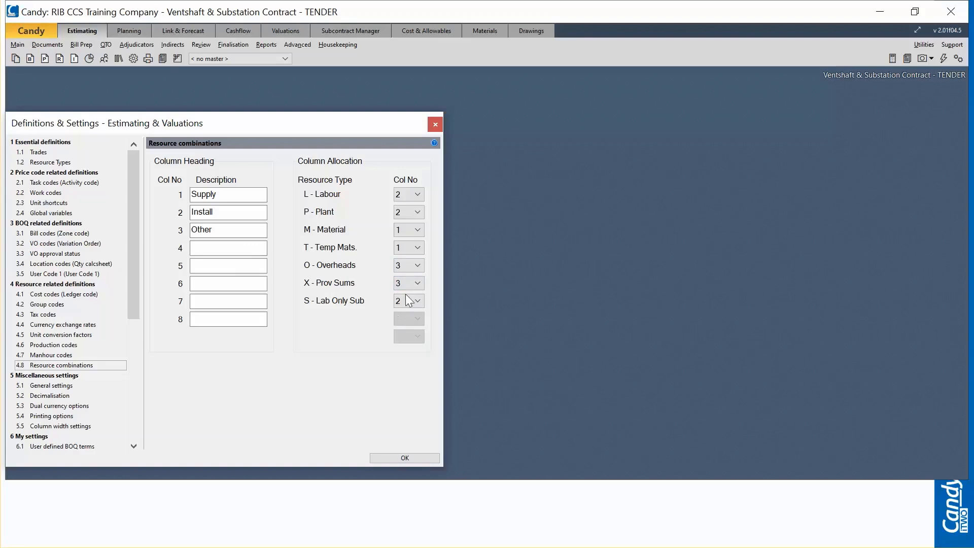
Step: Set the Overheads and Prov Sums allocations to column 1 and confirm the resource combinations
click(406, 266)
click(404, 278)
click(409, 283)
click(402, 295)
click(407, 458)
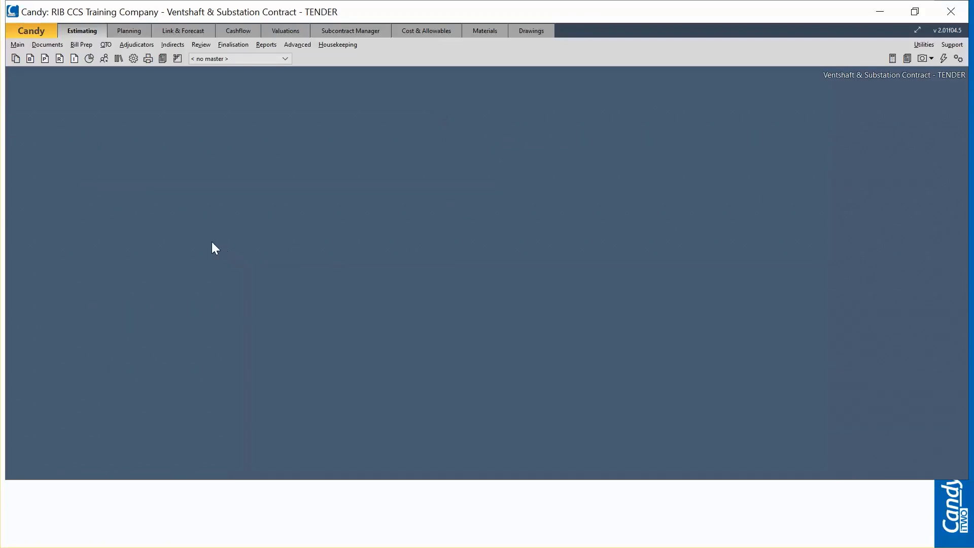
Step: Open the column layout of the 1.1D Bill of Quantities - Resource Combo (NET) document for customising
click(15, 58)
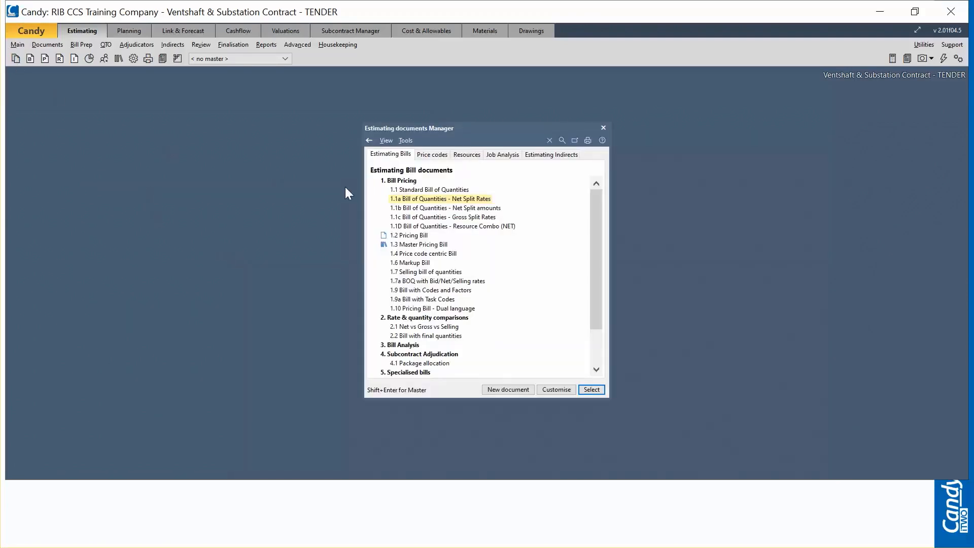
click(499, 229)
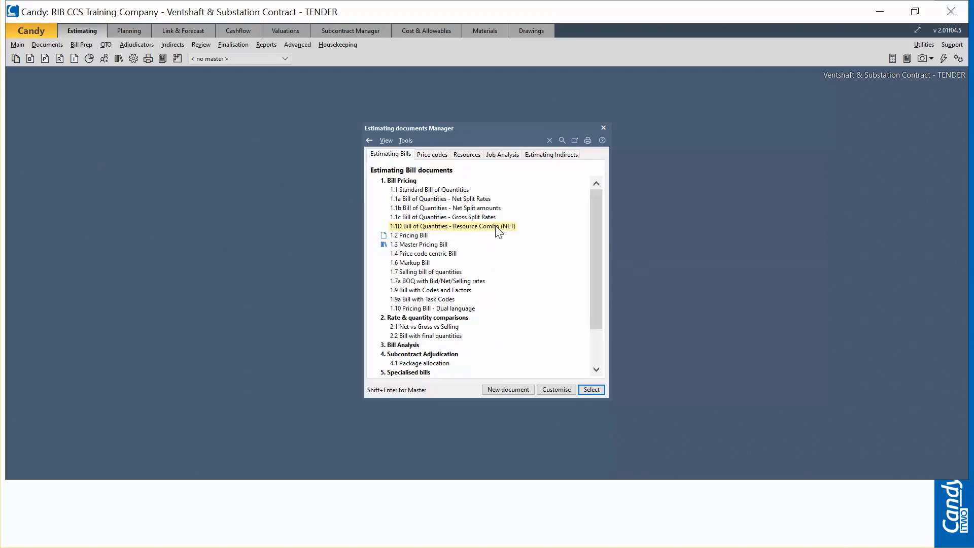
click(557, 389)
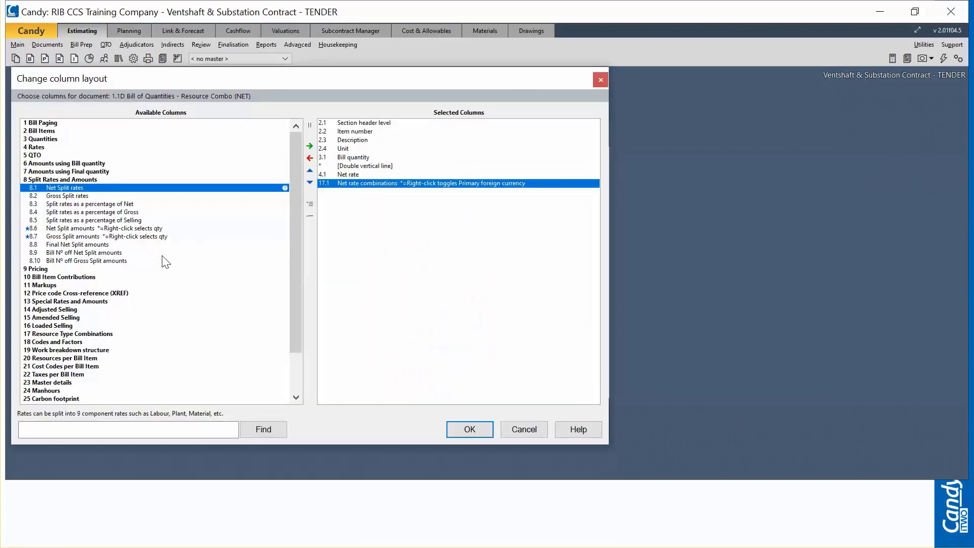
Step: Examine the net, gross and selling rate combination columns under Resource Type Combinations, accept the column layout and open the 1.1D bill
click(57, 180)
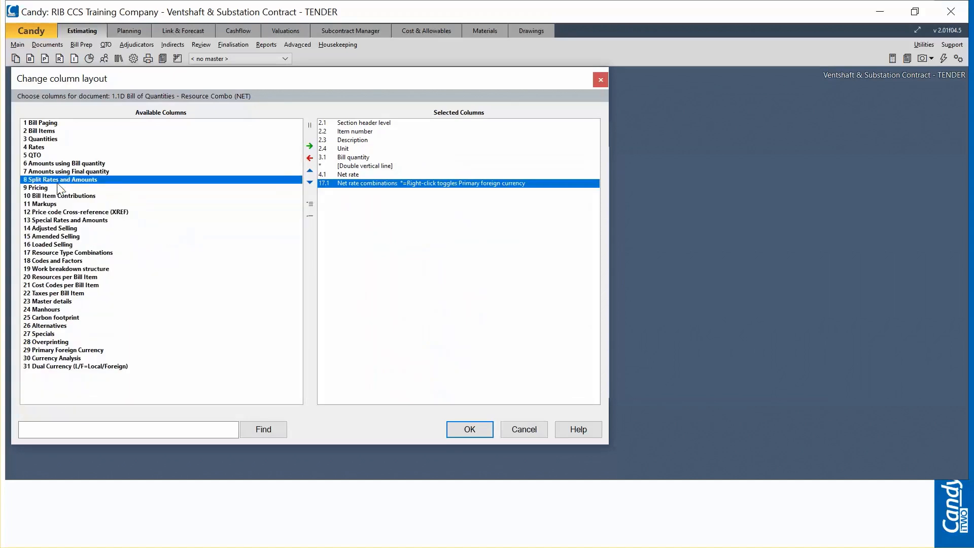
click(43, 254)
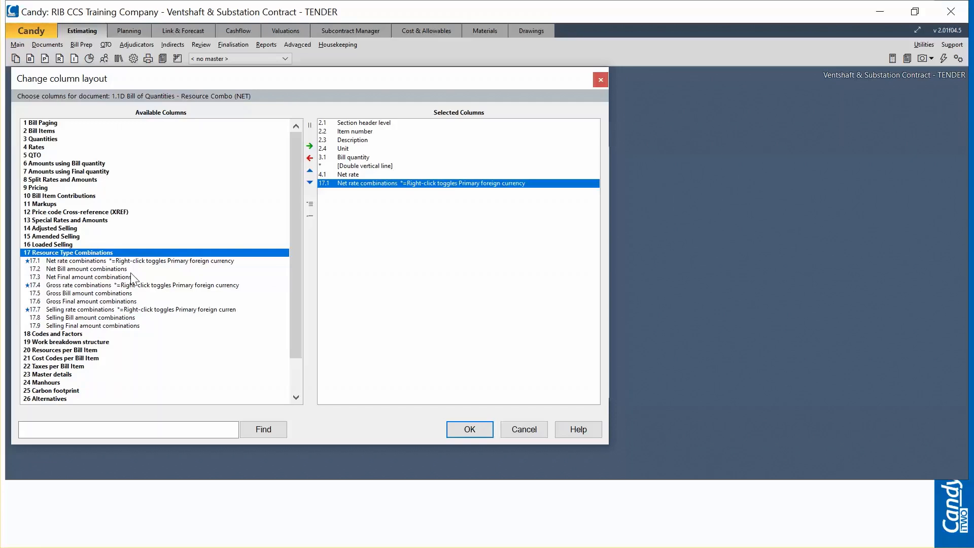
click(93, 262)
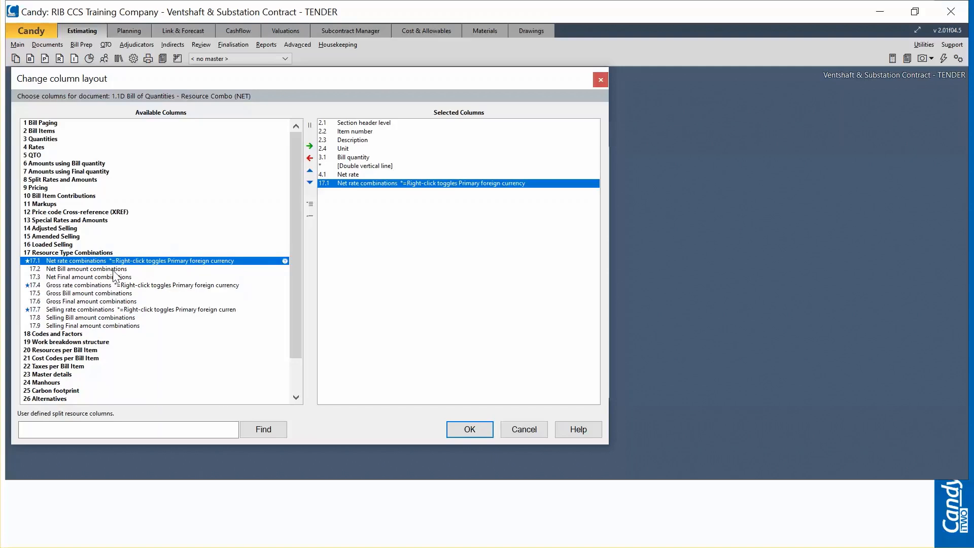
click(112, 288)
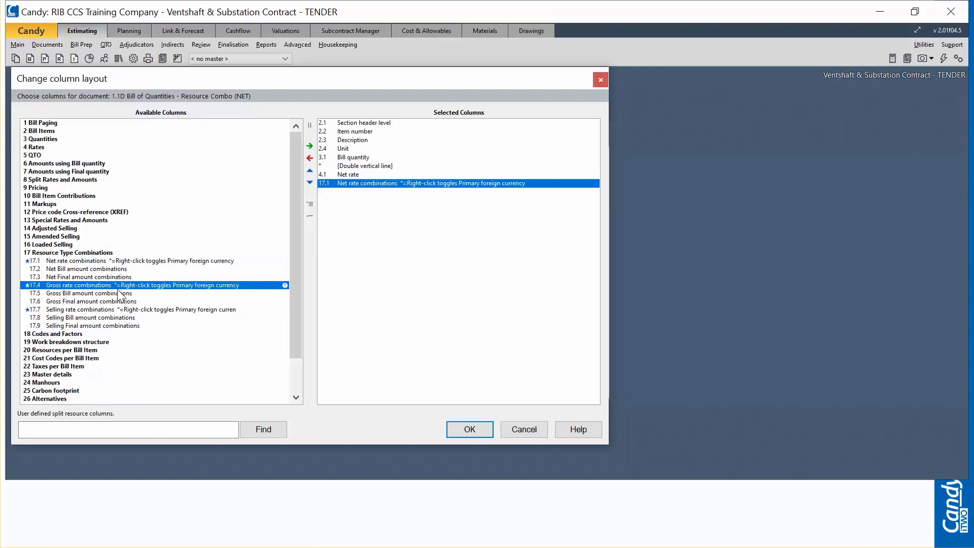
click(80, 310)
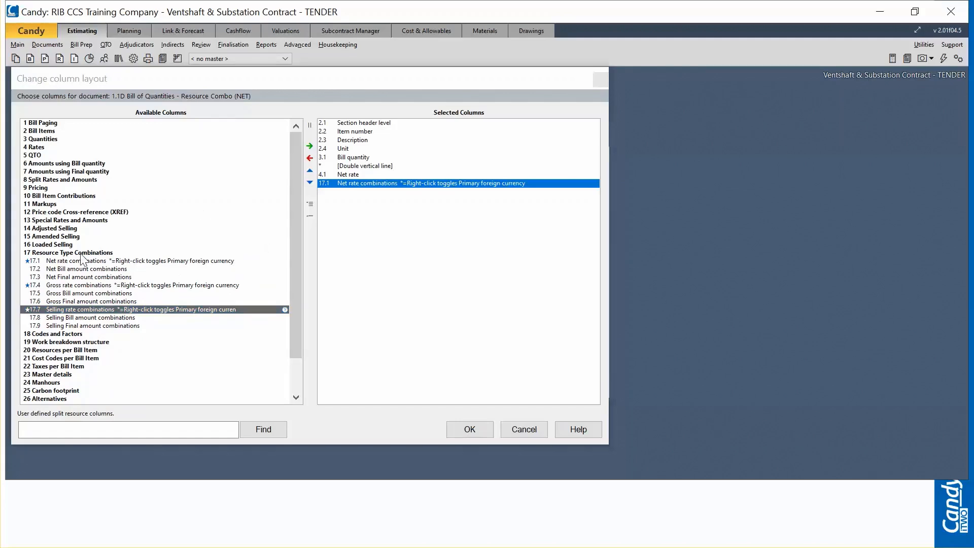
click(72, 261)
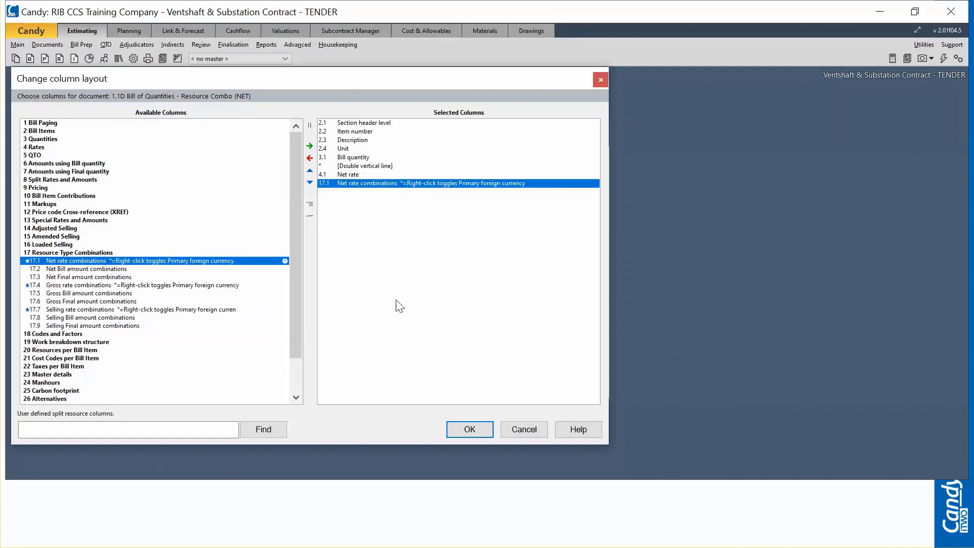
click(468, 429)
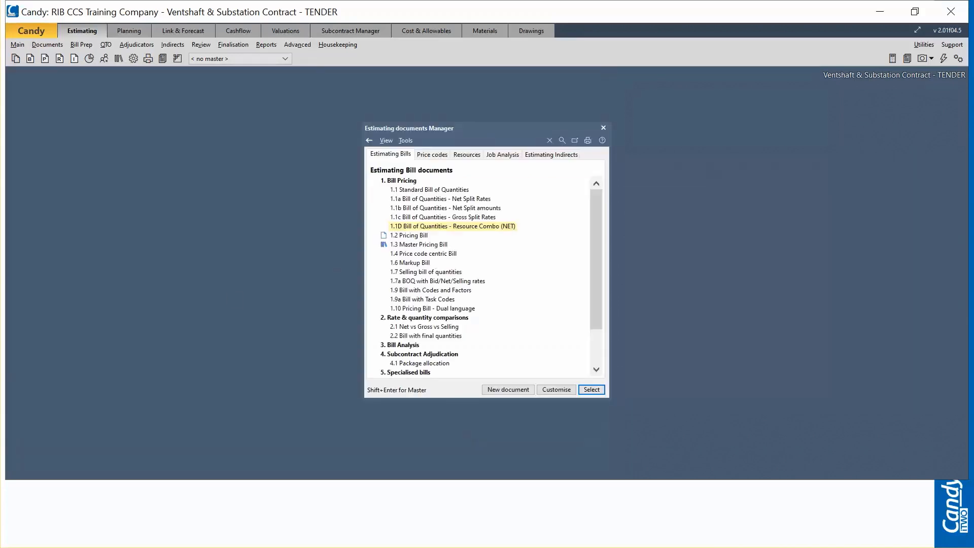
key(Return)
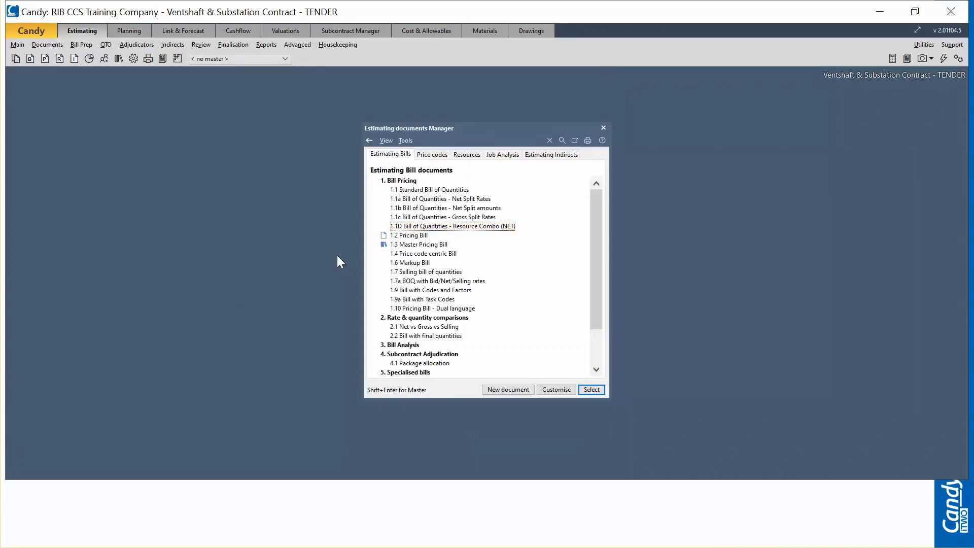
Step: Open the 1.1D Bill of Quantities - Resource Combo (NET) document and examine its Supply and Install combination rates
click(474, 227)
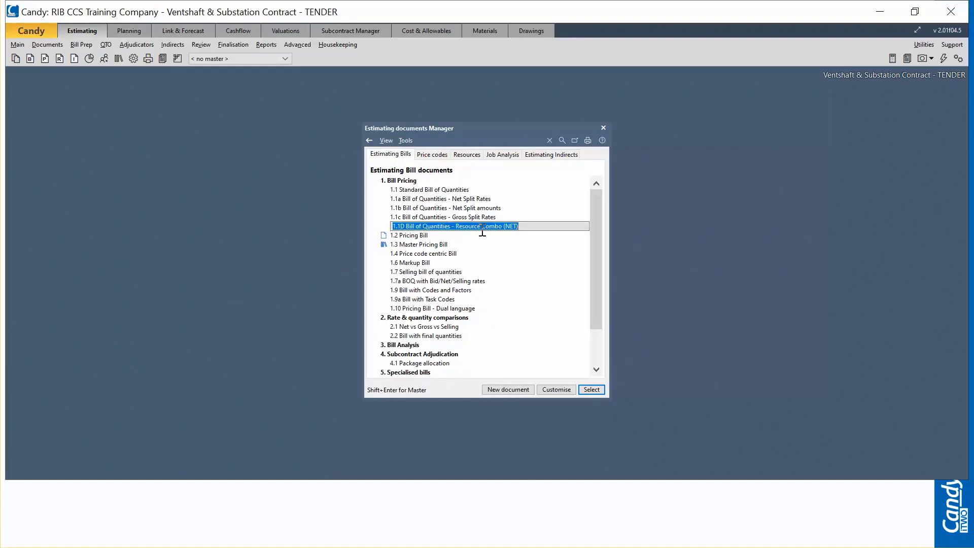
double_click(513, 231)
click(441, 193)
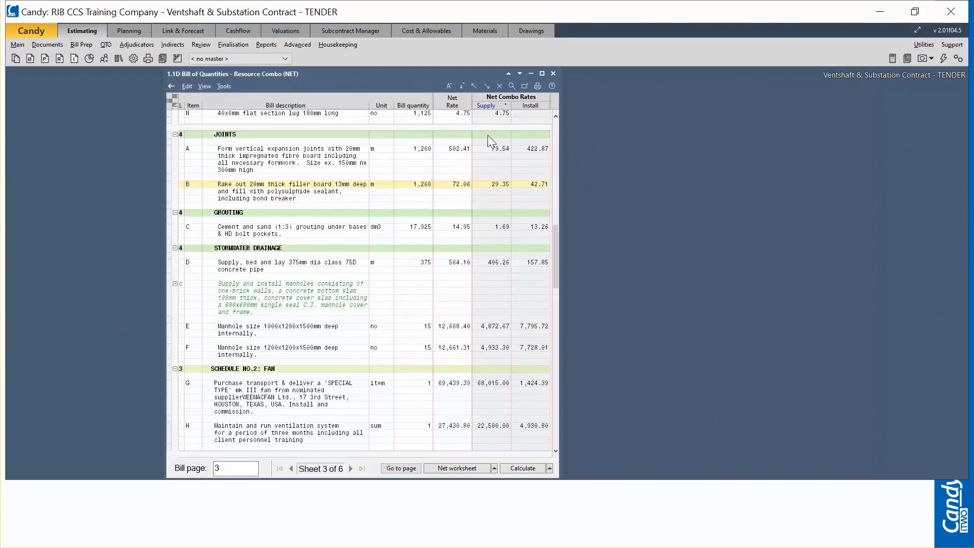
click(490, 101)
Step: Swap the open Resource Combo bill for the 1.1 Standard Bill of Quantities document
right_click(285, 106)
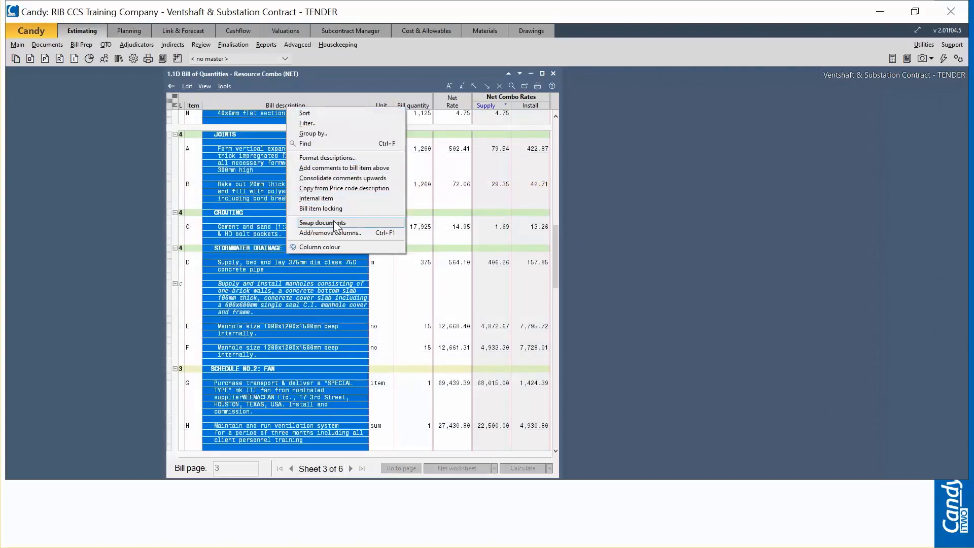
mouse_move(335, 224)
mouse_move(469, 226)
click(593, 224)
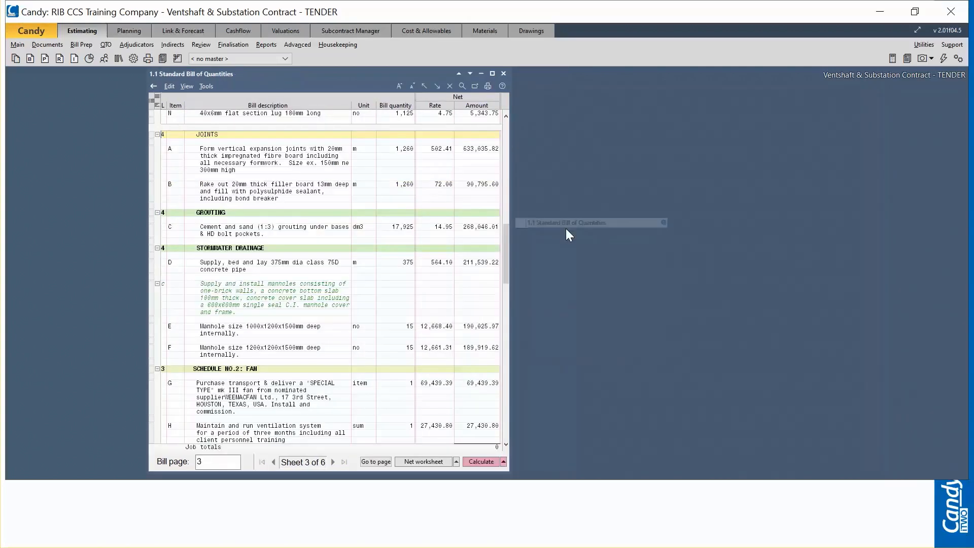
Step: Swap the standard bill for 1.1a Bill of Quantities - Net Split Rates, review its component rates and close it
right_click(274, 109)
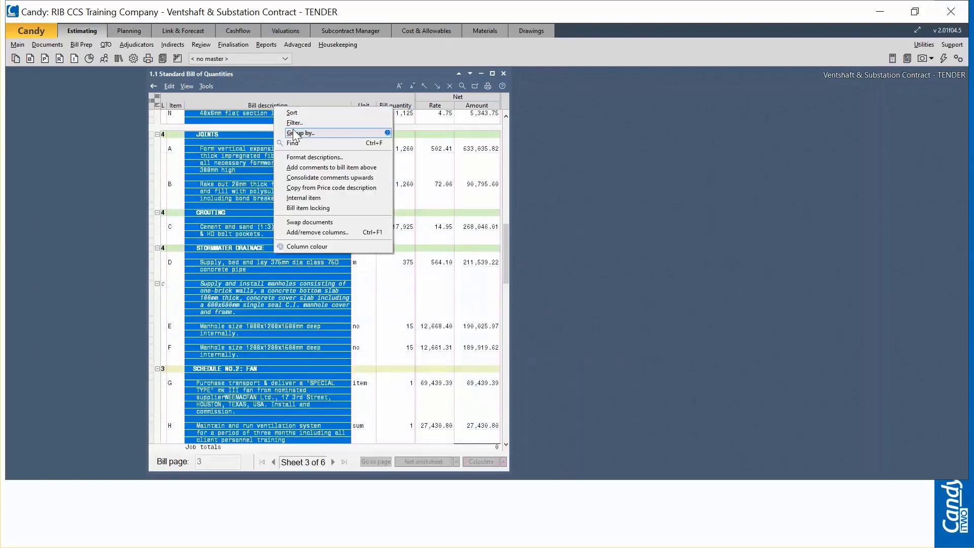
mouse_move(332, 224)
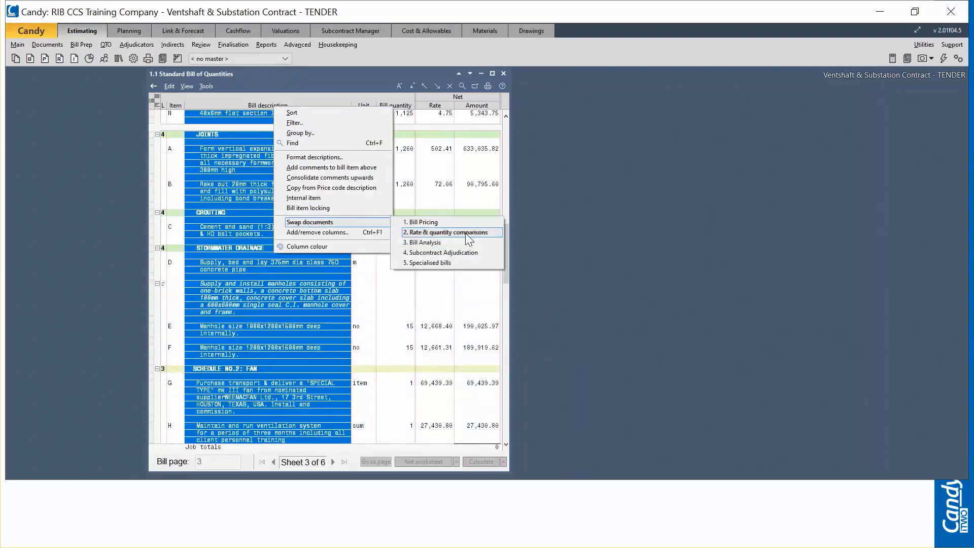
mouse_move(453, 223)
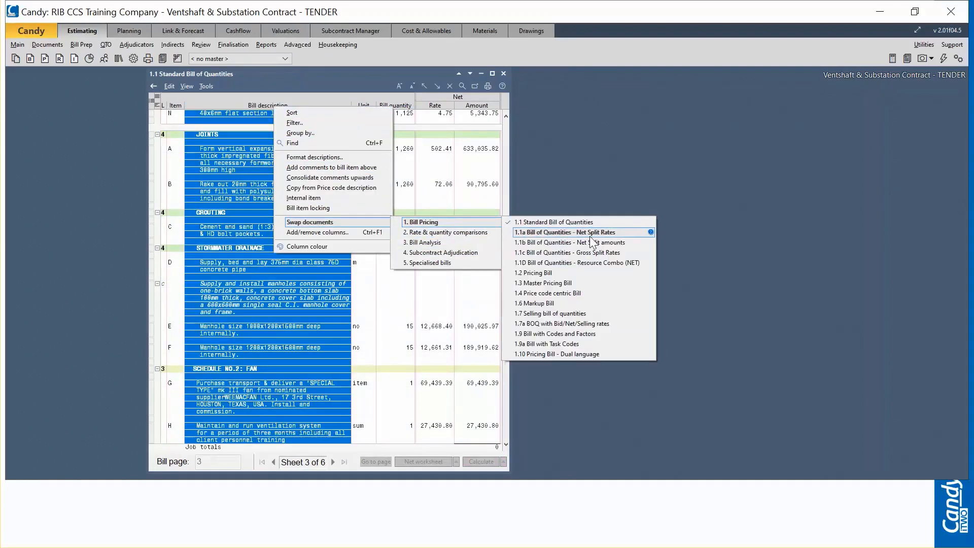
click(570, 234)
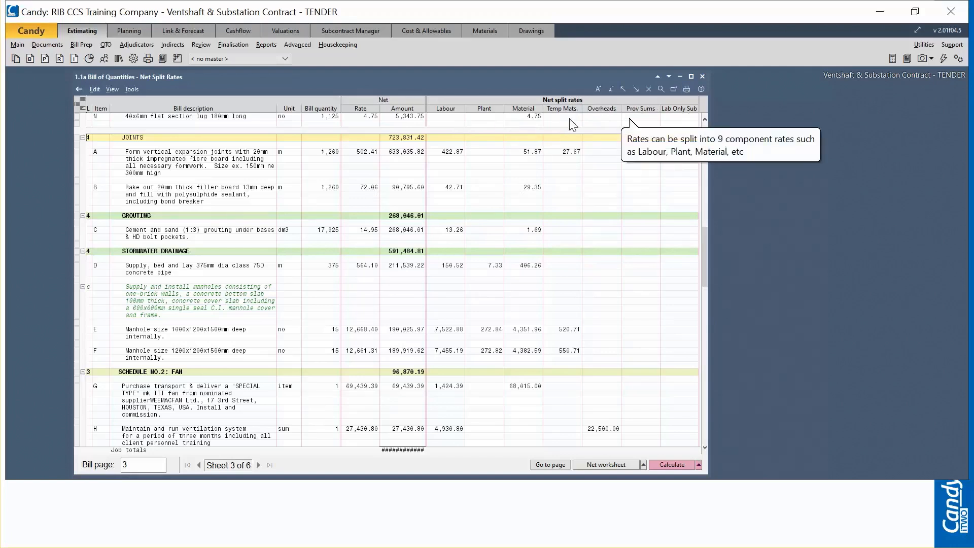
click(702, 77)
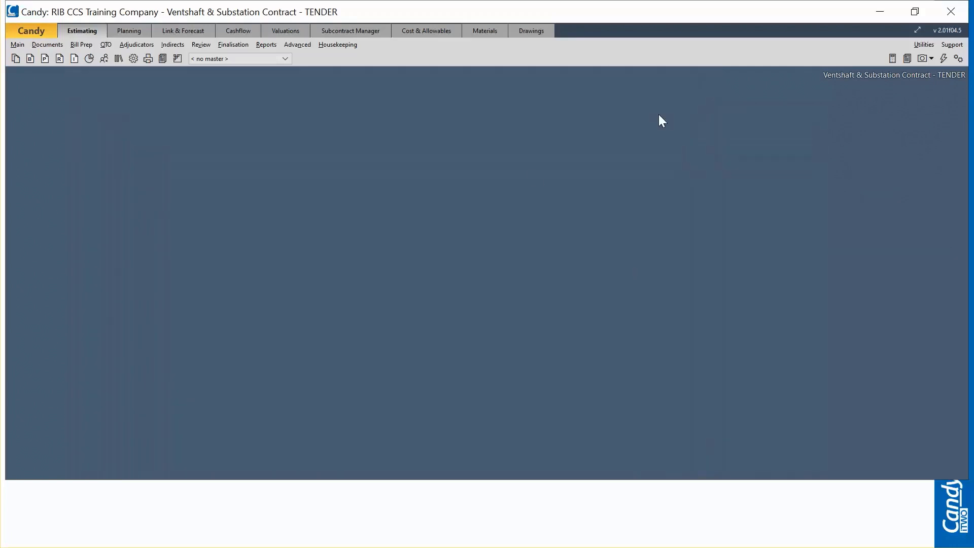
Step: Reopen the Resource Combo (NET) bill from the estimating documents, compare its combined rates with the split rates and close it
click(18, 63)
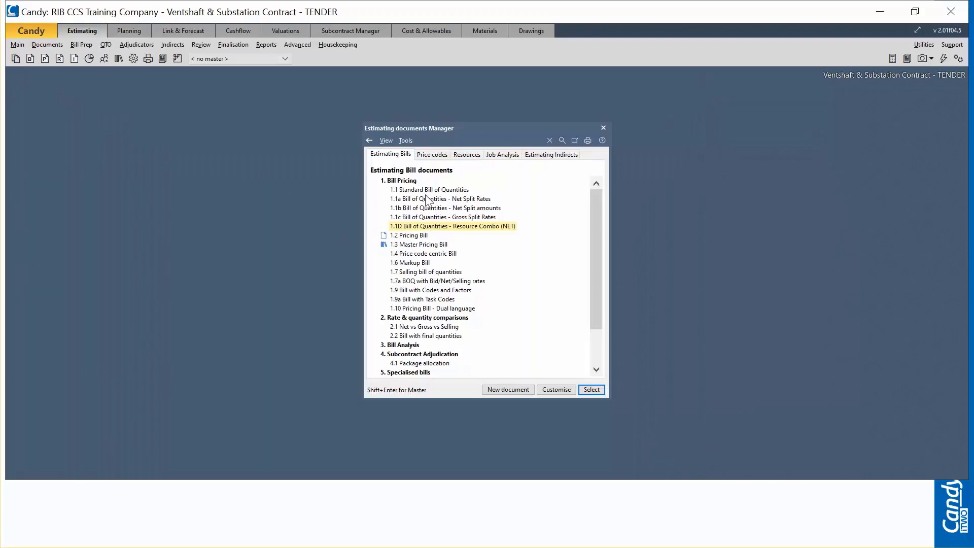
double_click(479, 227)
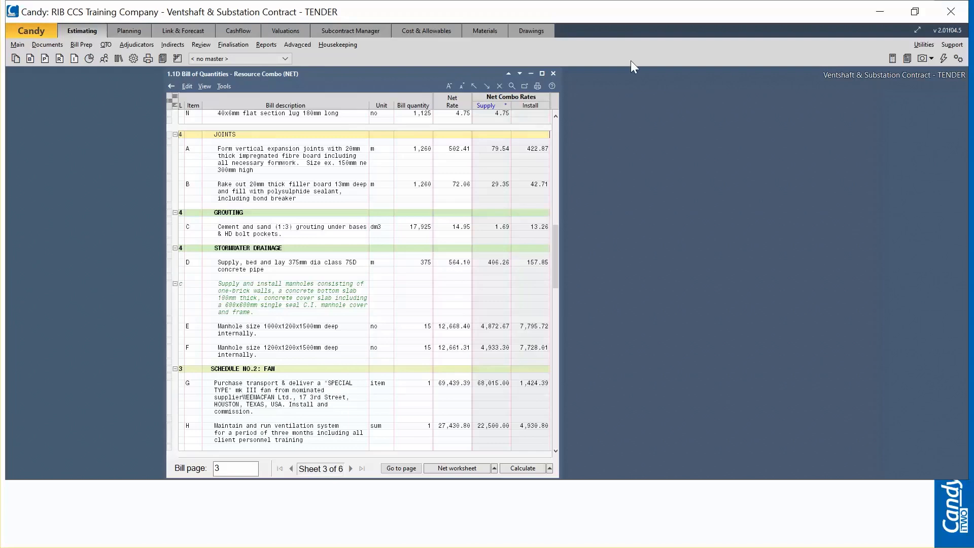
click(553, 74)
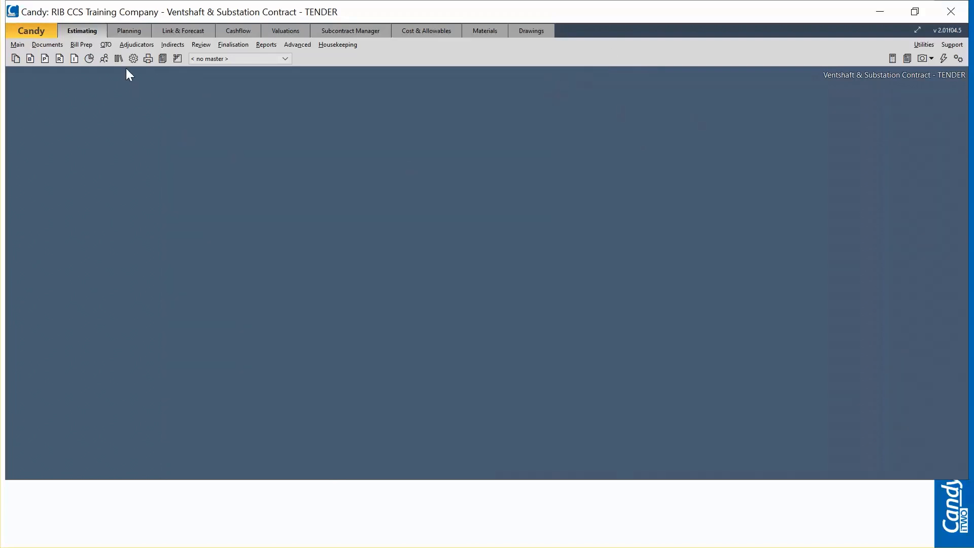
Step: Open the estimating reports and duplicate the BOQ - Continuous Listing - Net report
click(148, 58)
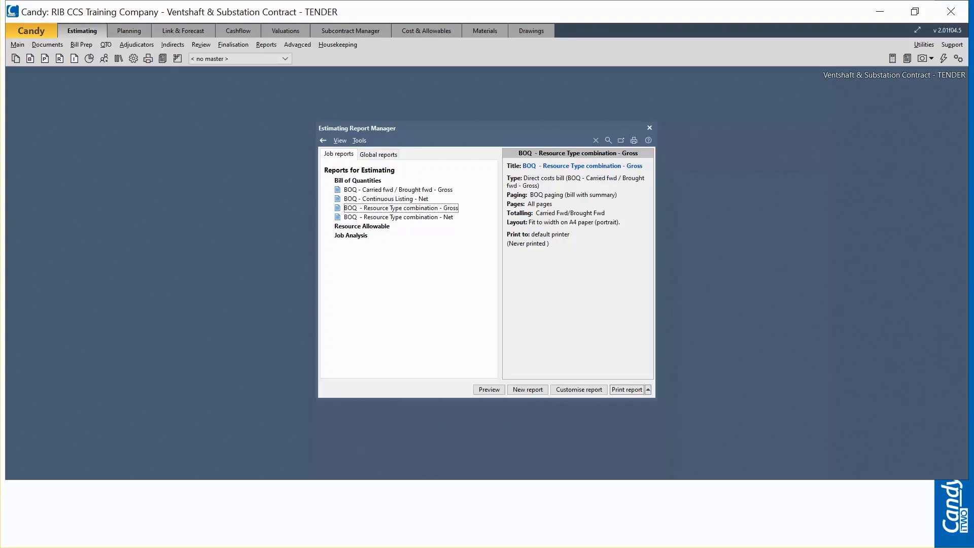
click(398, 200)
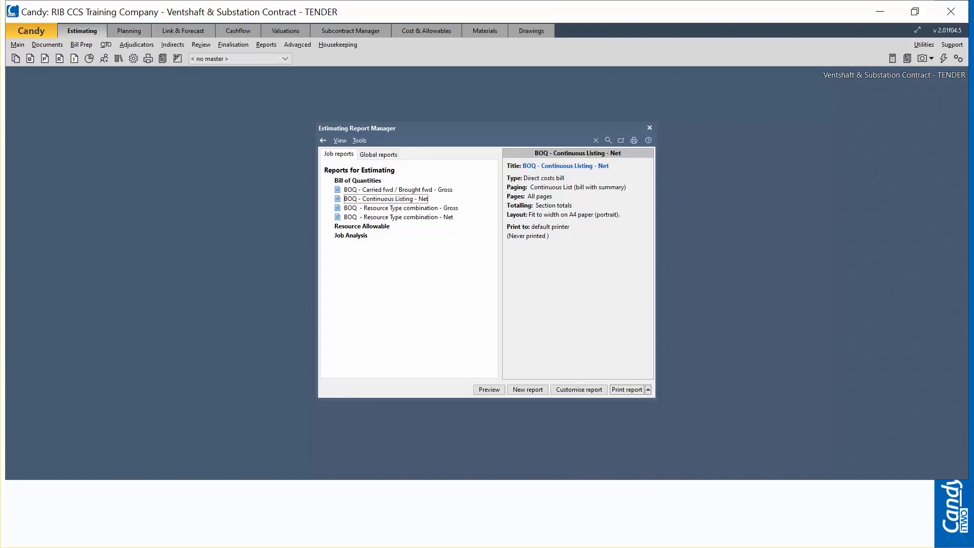
right_click(396, 202)
click(435, 245)
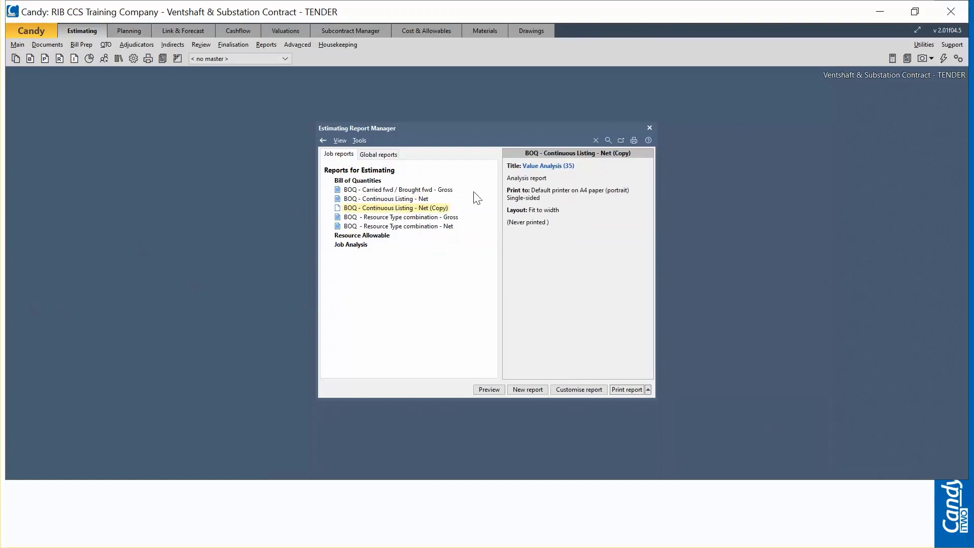
Step: Customise the copied Continuous Listing report by adding the 8.1 Net Split rates column from Split Rates and Amounts, and save the report
click(582, 390)
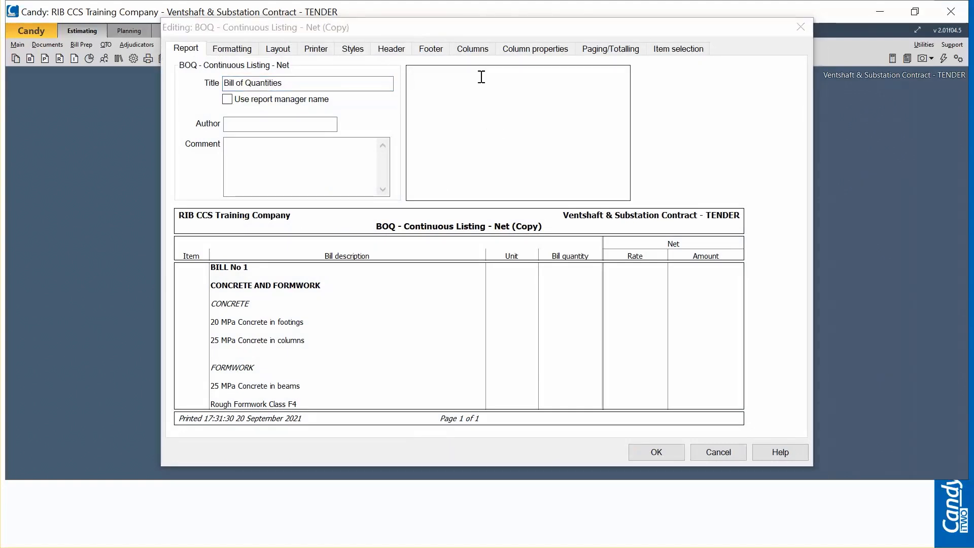
click(472, 49)
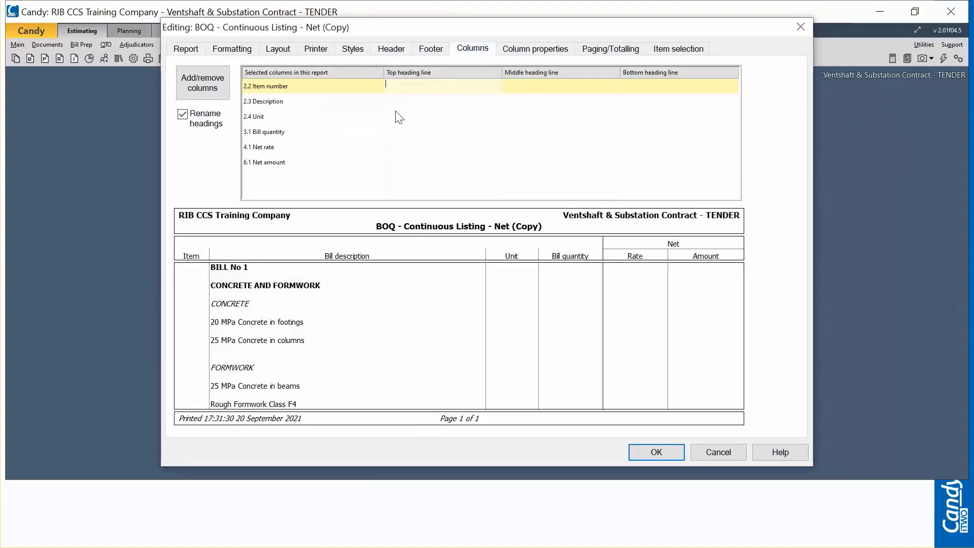
click(202, 85)
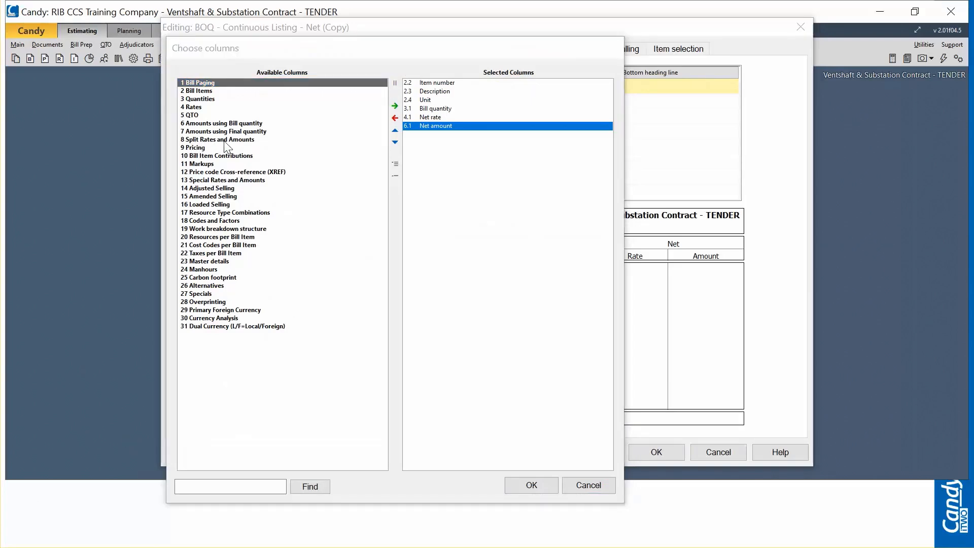
click(224, 140)
double_click(224, 140)
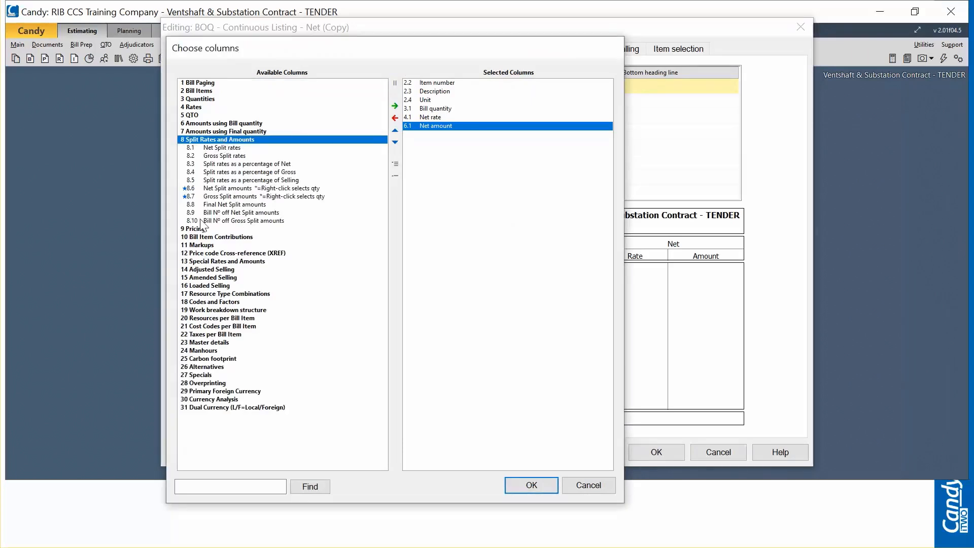
double_click(216, 148)
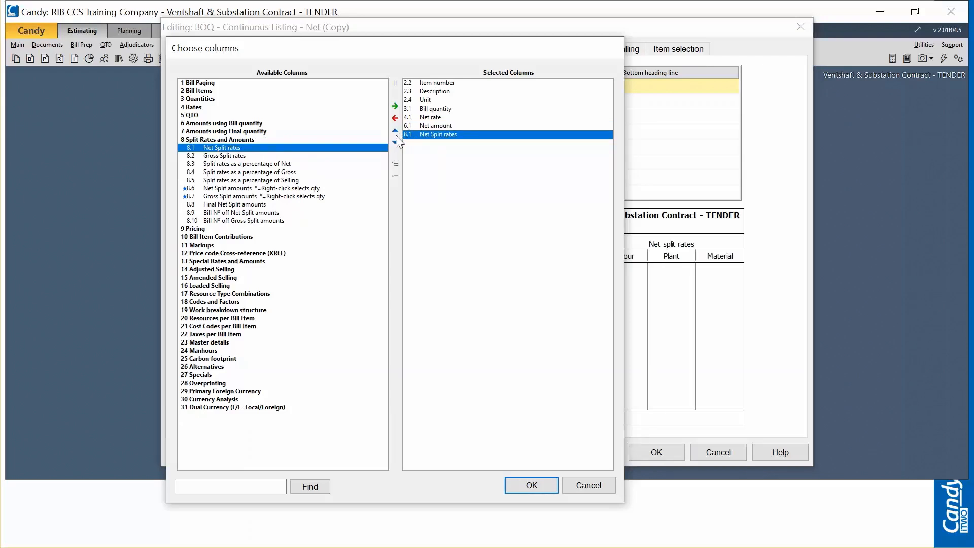
click(520, 485)
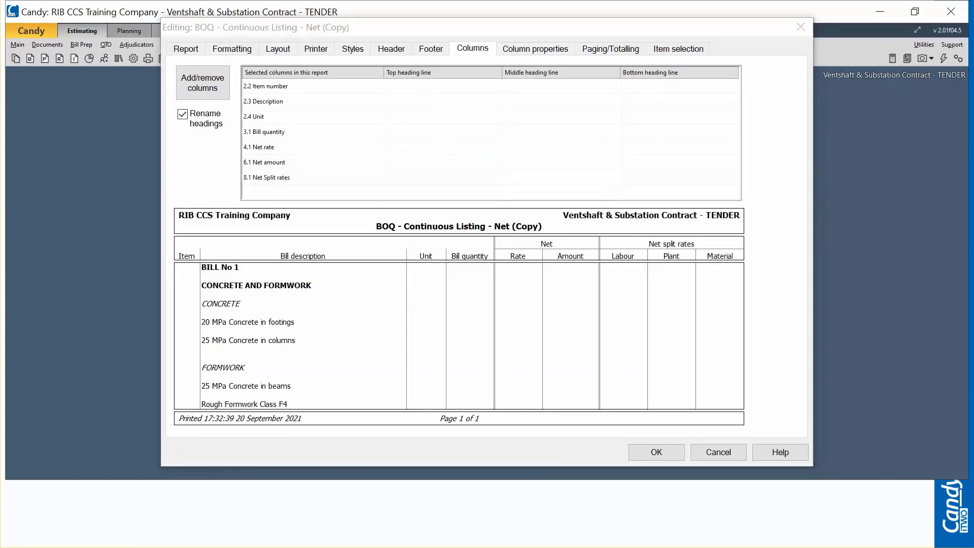
click(654, 453)
click(657, 452)
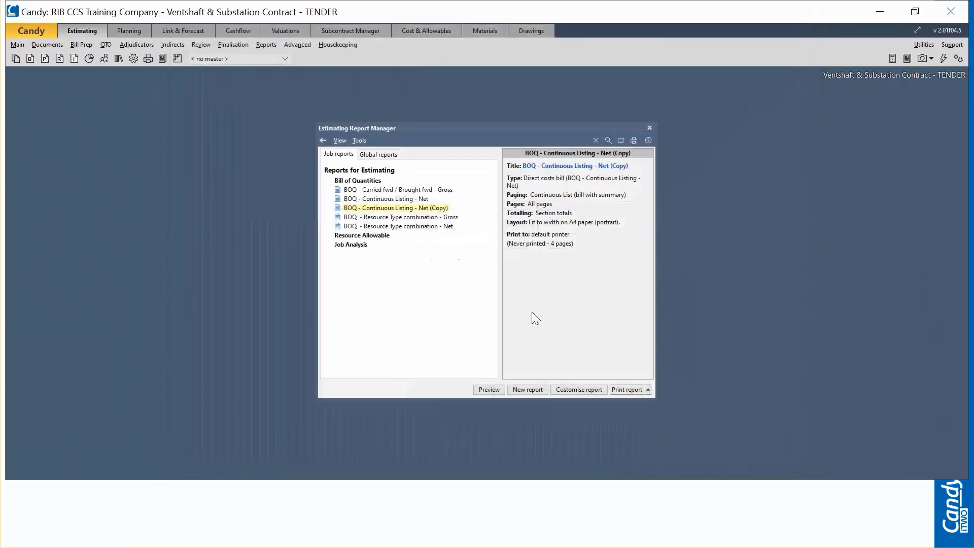
Step: Preview the BOQ - Continuous Listing - Net (Copy) report despite the number fitting problem, review its net split rates and close the preview
click(413, 199)
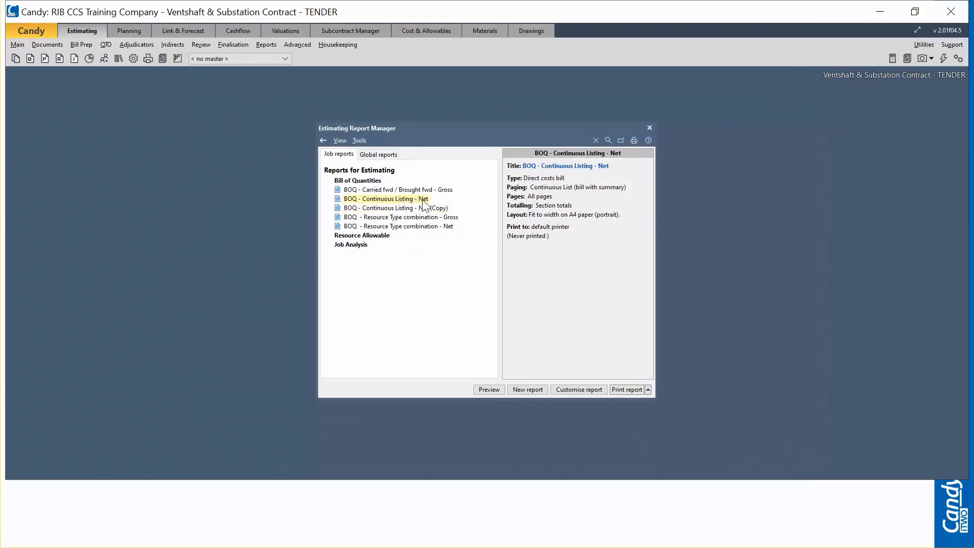
click(414, 209)
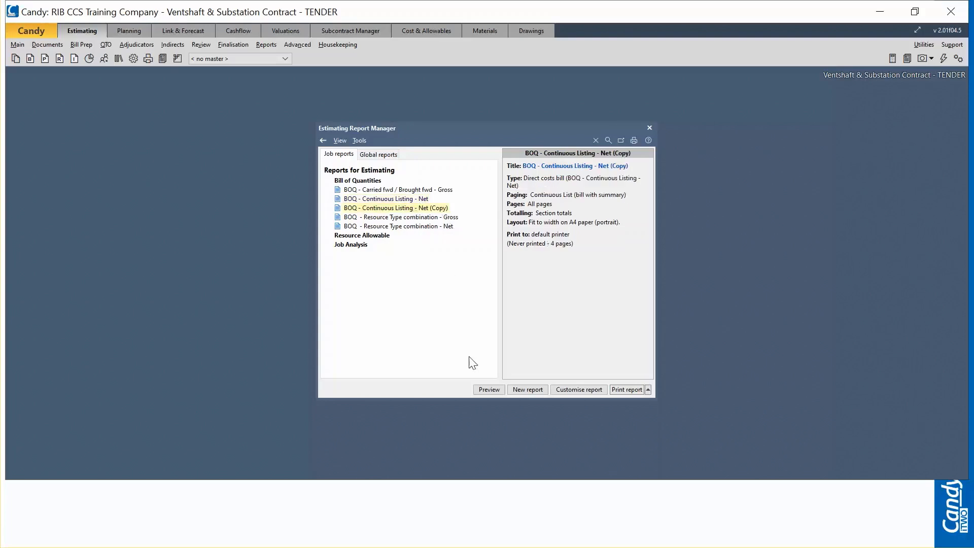
click(489, 390)
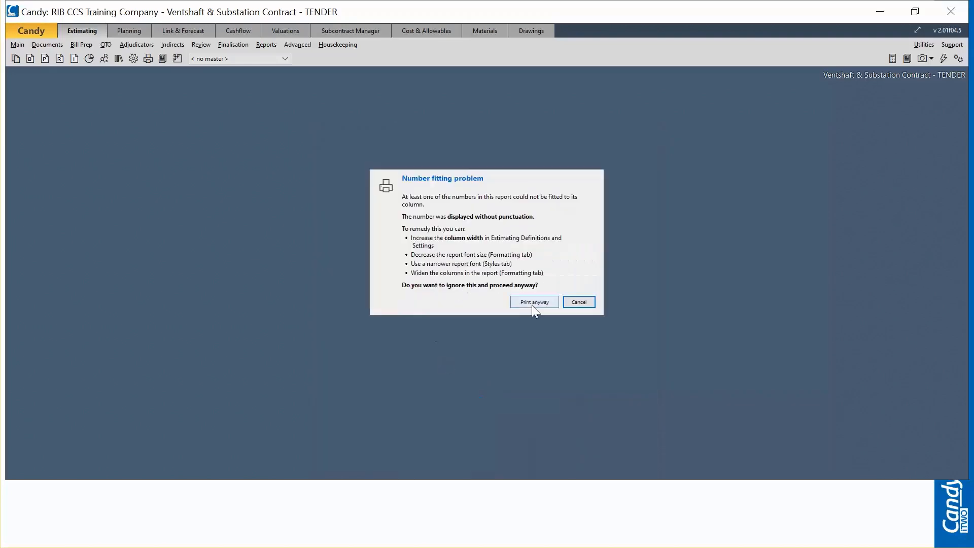
click(525, 303)
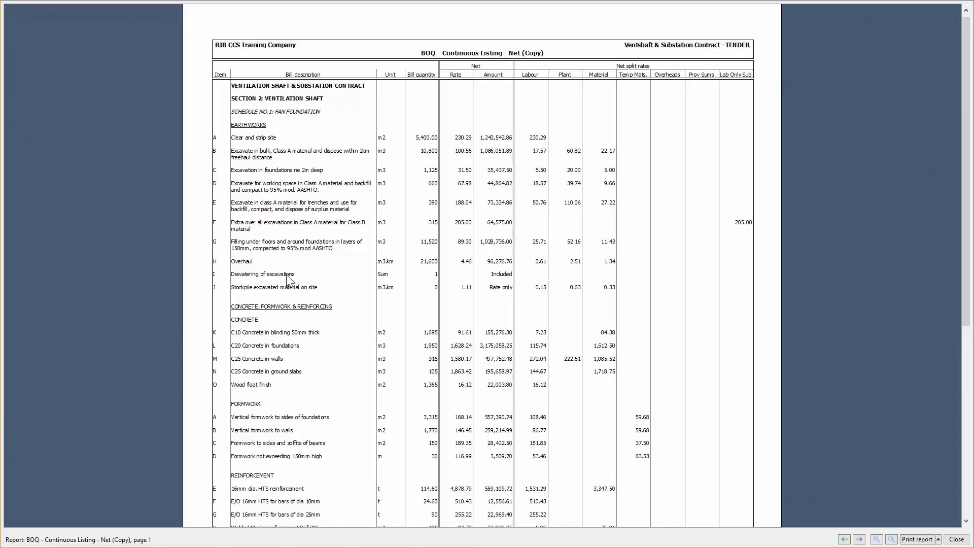
scroll(286, 274, up, 1)
key(Escape)
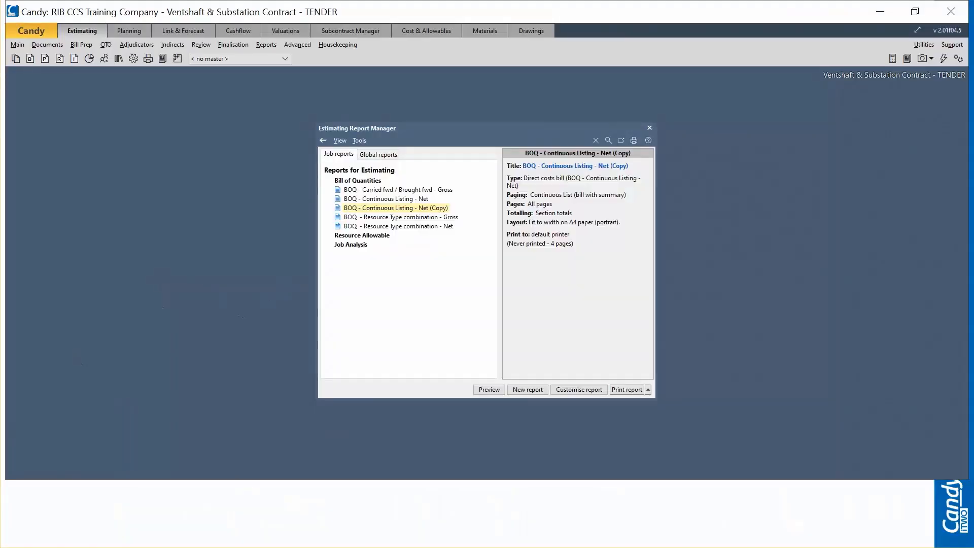
Step: Inspect the chosen columns of the BOQ - Resource Type combination - Gross report, locate 17.5 Gross Bill amount combinations under Resource Type Combinations, and accept the settings
click(424, 218)
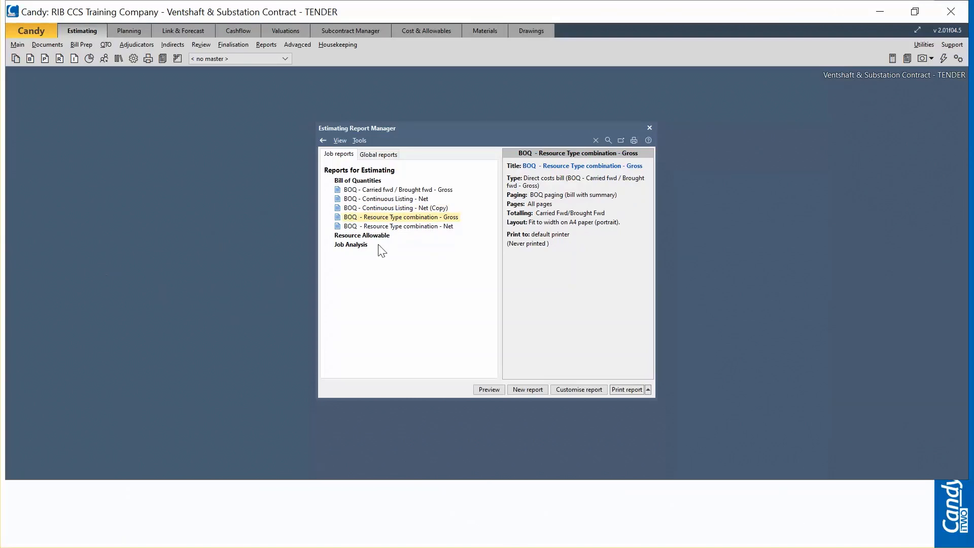
click(430, 227)
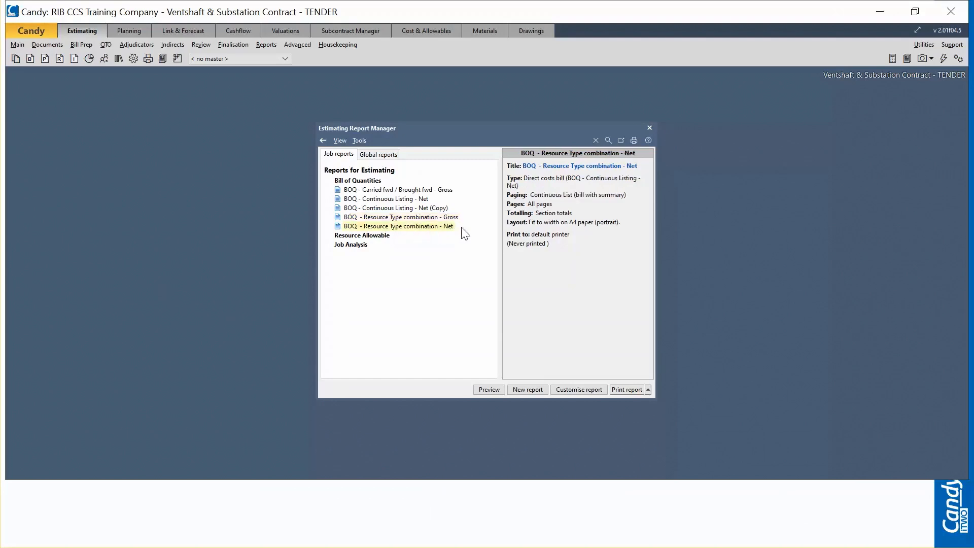
click(437, 218)
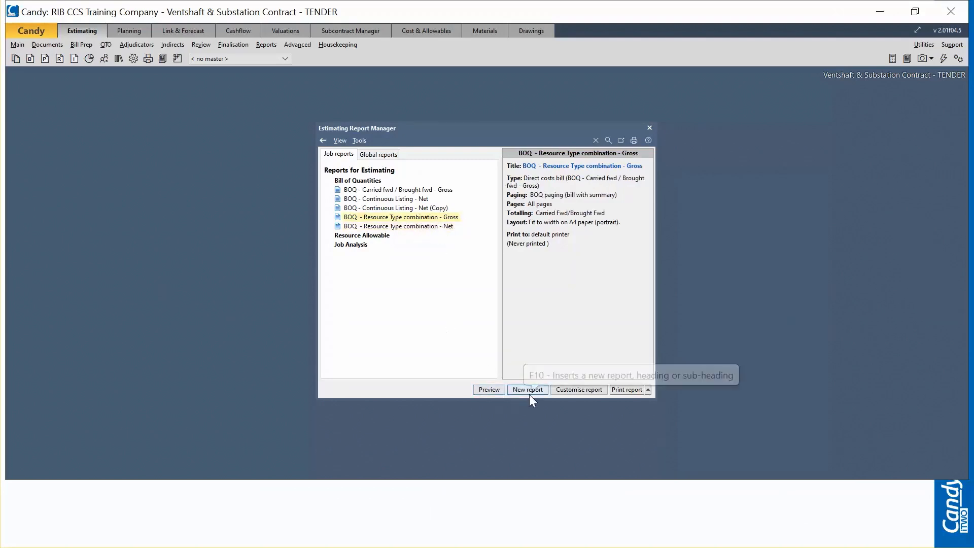
click(567, 392)
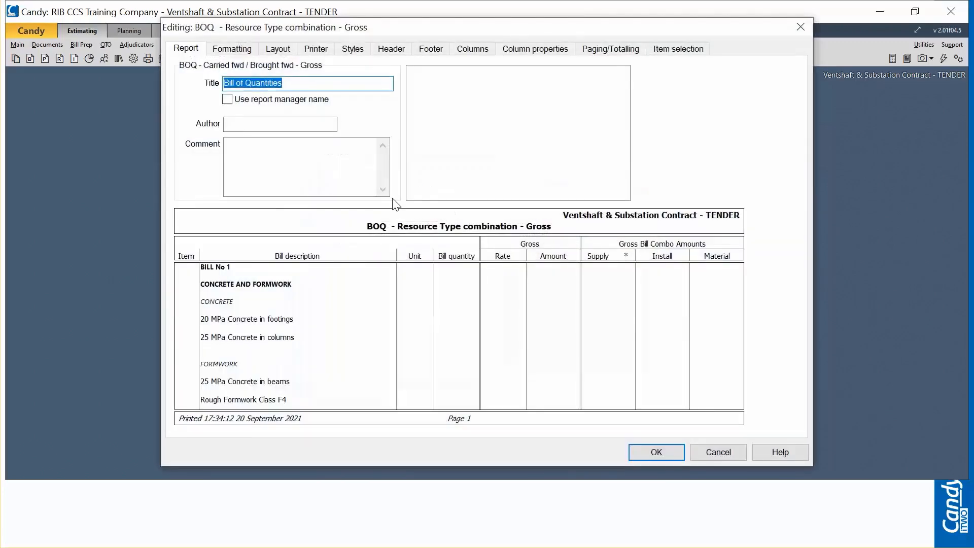
click(472, 50)
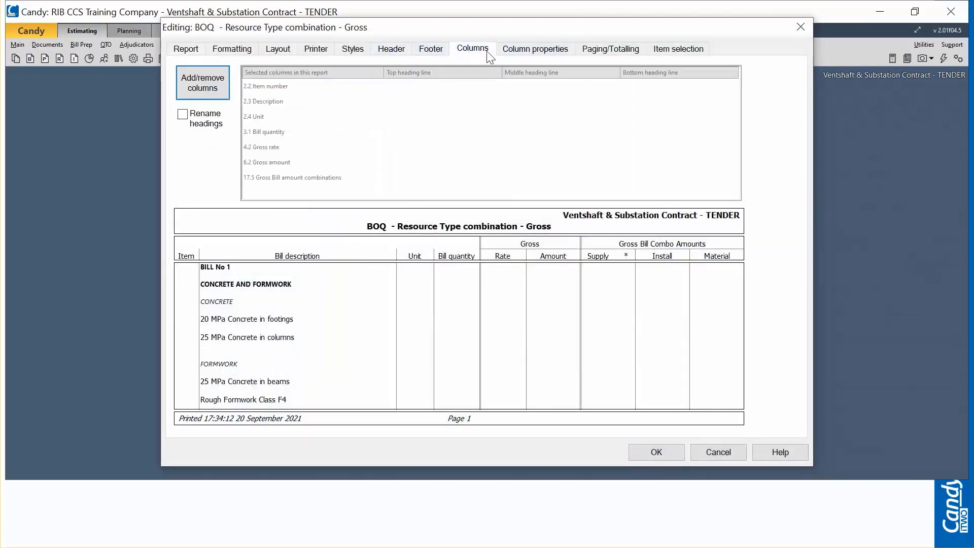
click(194, 85)
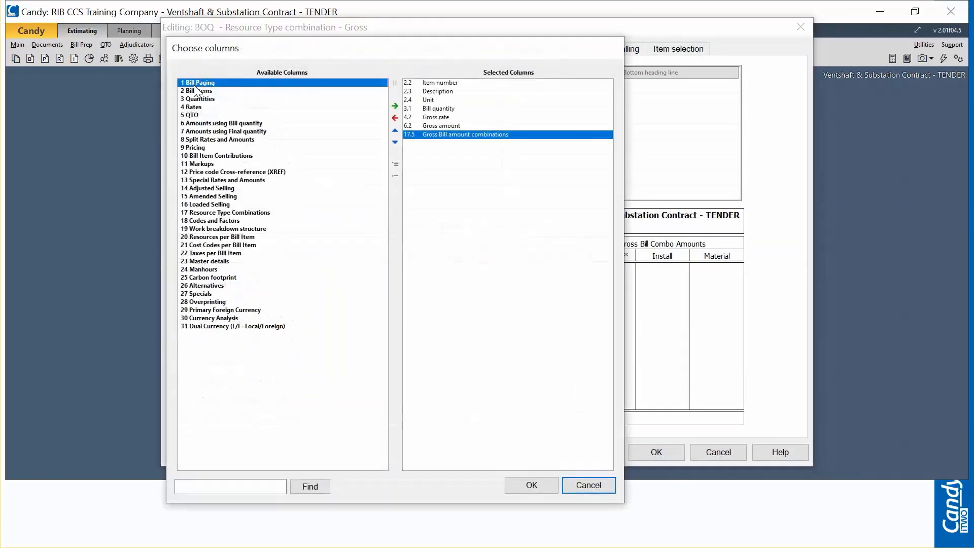
click(230, 213)
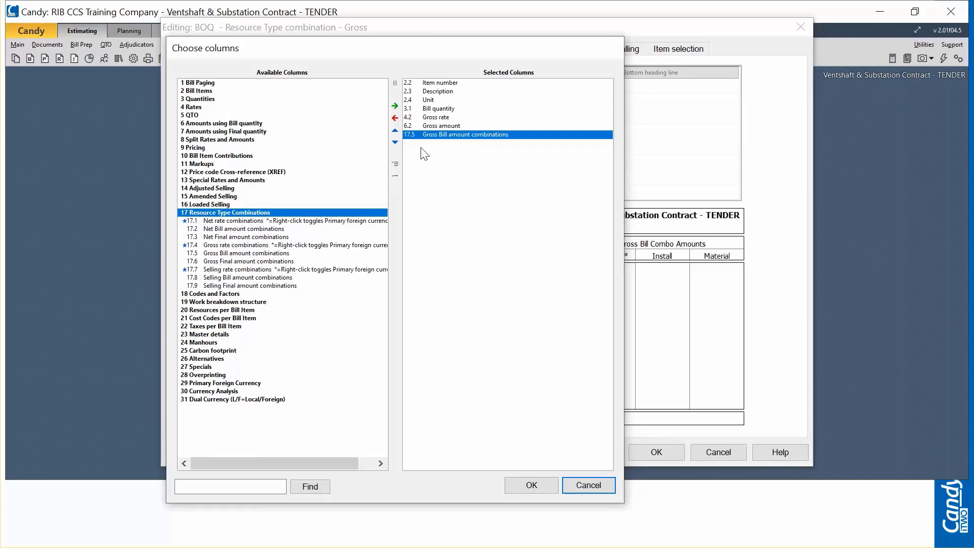
click(213, 254)
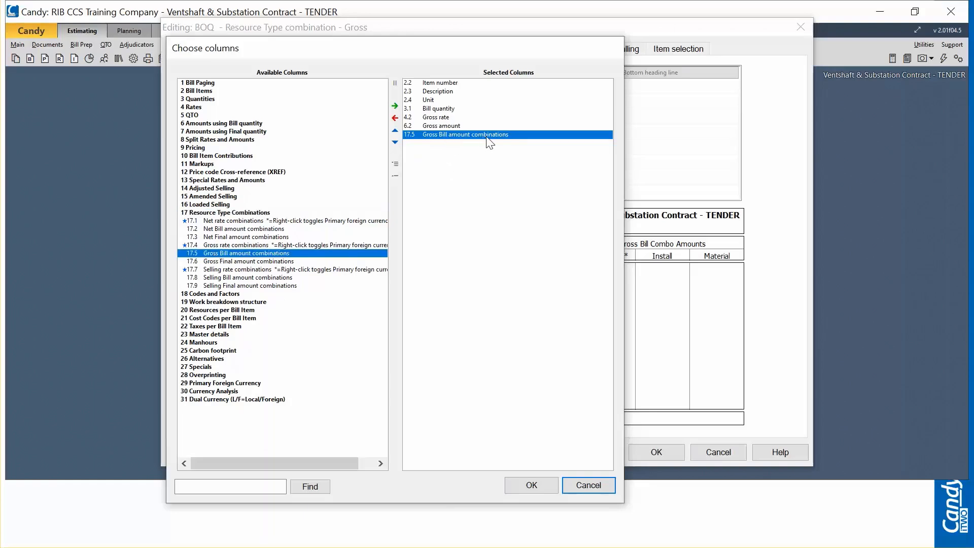
click(538, 486)
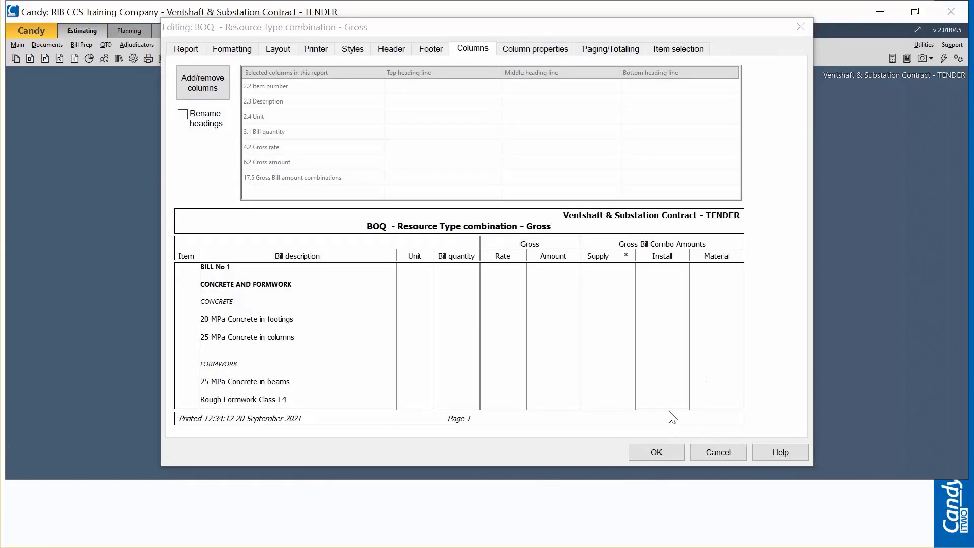
click(657, 452)
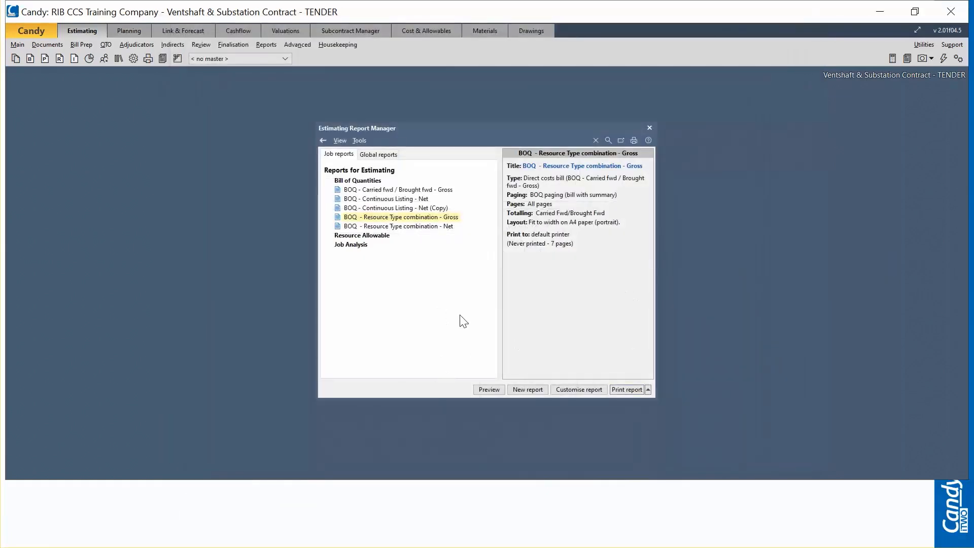
Step: Preview the BOQ - Resource Type combination - Gross report, examine its Supply and Install amounts up close and close the preview
click(488, 389)
click(553, 301)
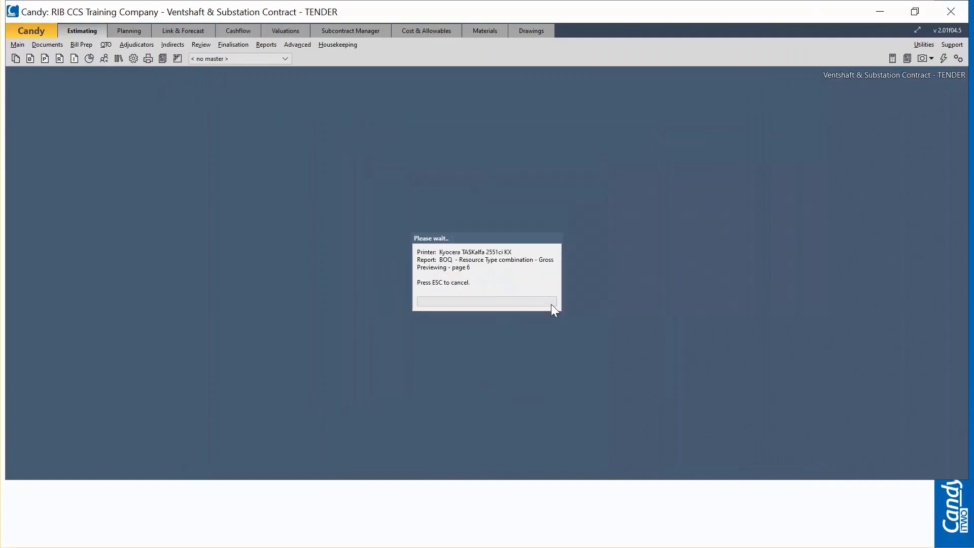
click(540, 301)
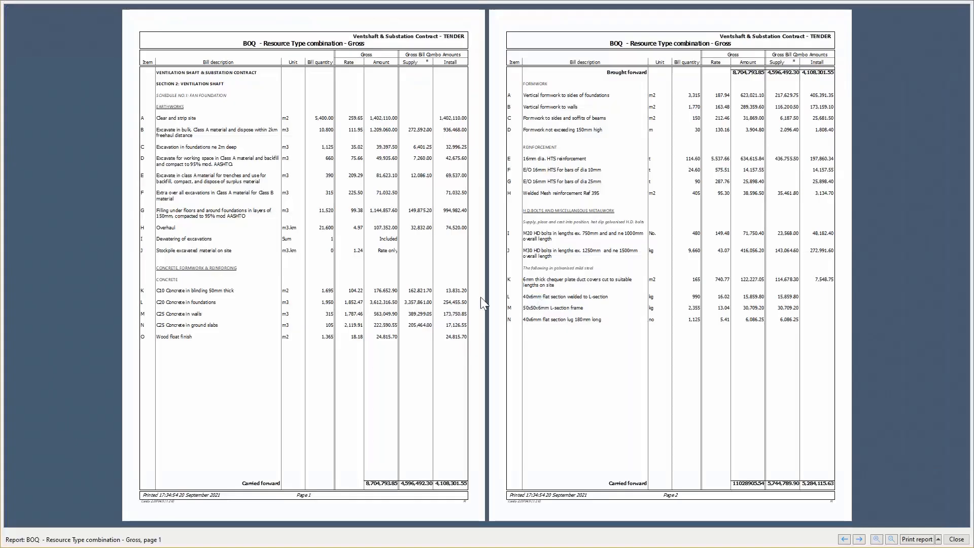
click(415, 304)
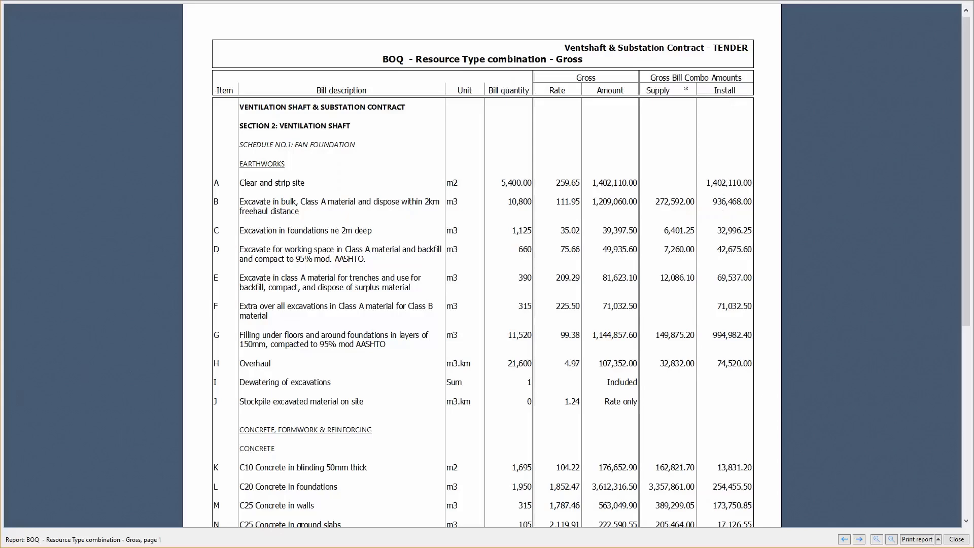
key(Escape)
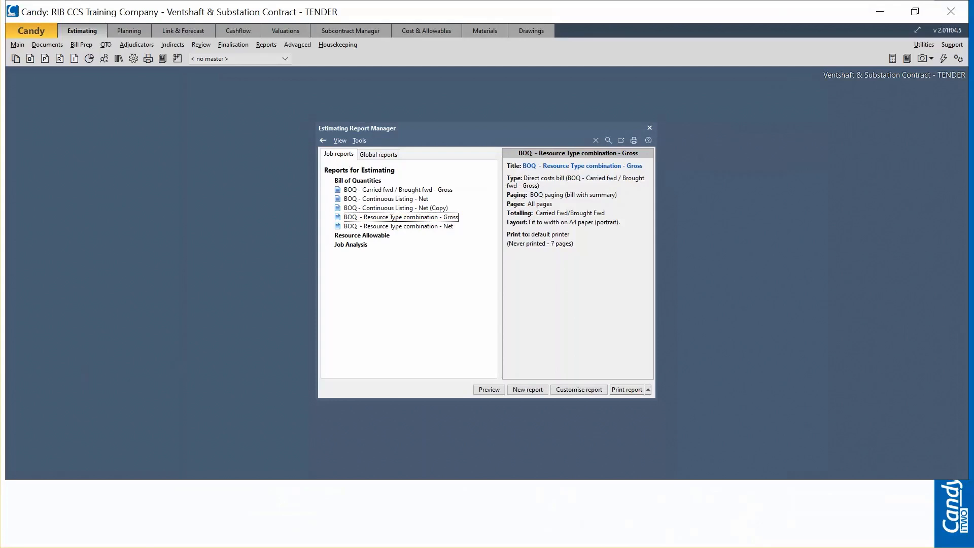
Step: Inspect the chosen columns of the BOQ - Resource Type combination - Net report, including 17.2 Net Bill amount combinations, and accept the settings
click(426, 227)
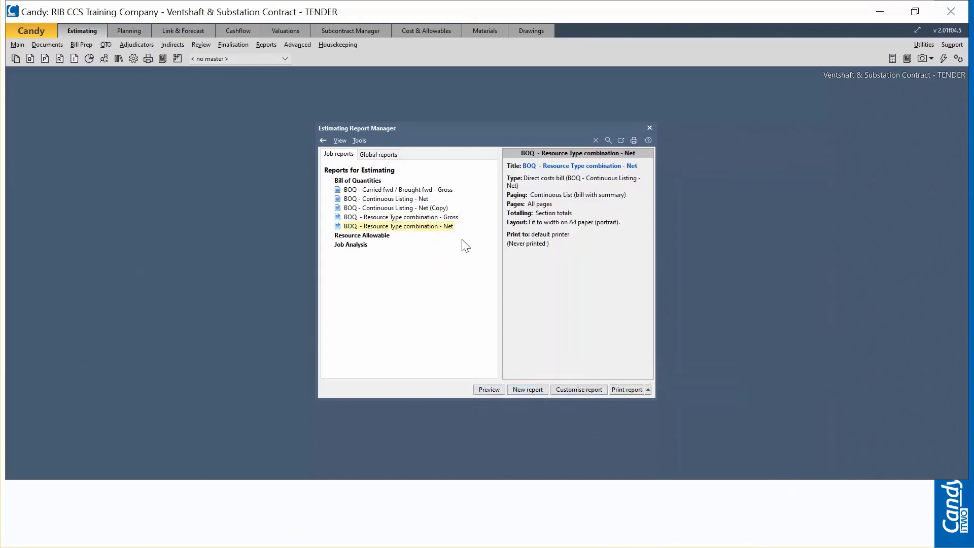
click(534, 390)
click(613, 339)
click(577, 388)
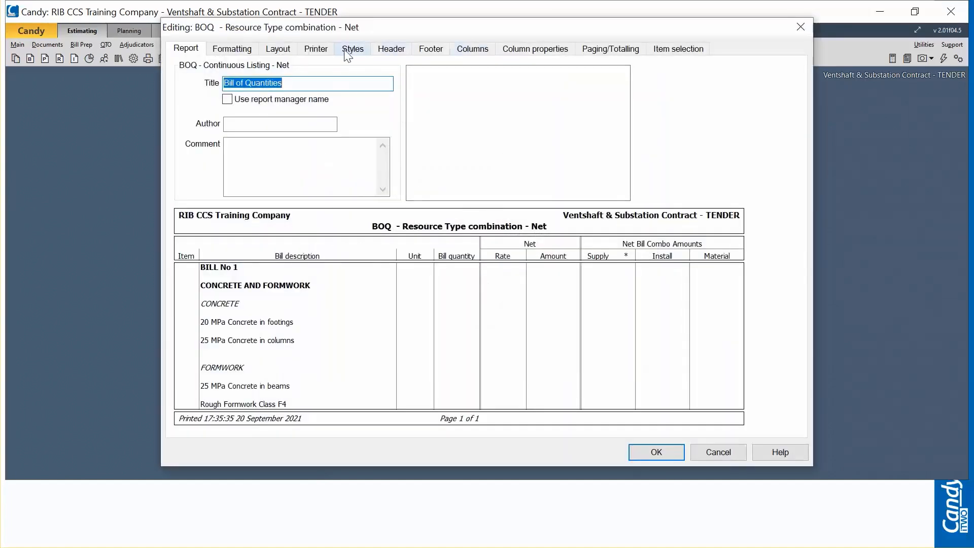
click(472, 49)
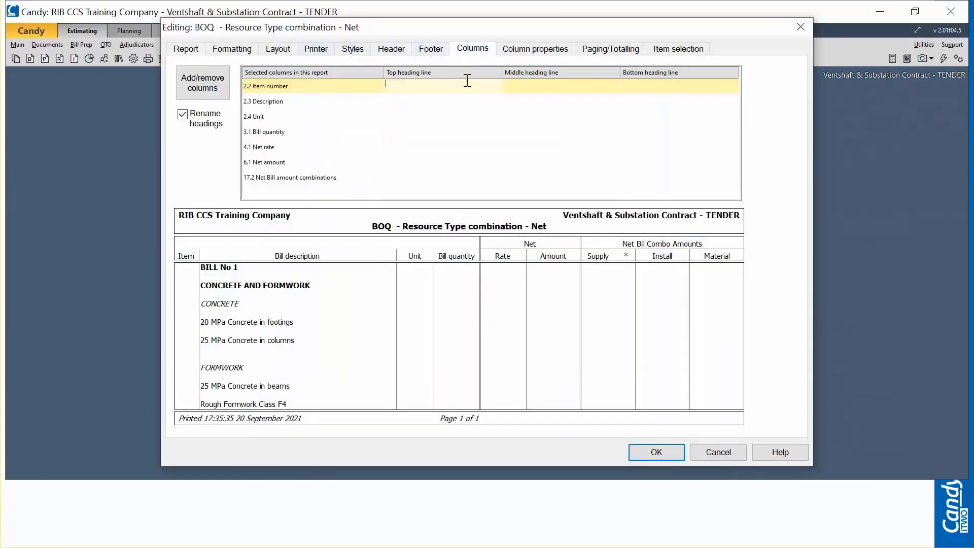
click(203, 88)
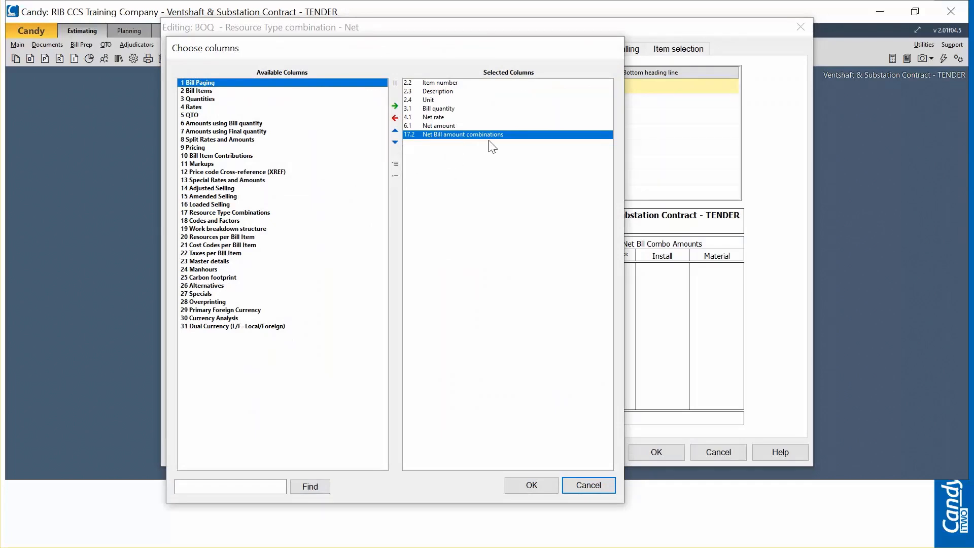
click(531, 485)
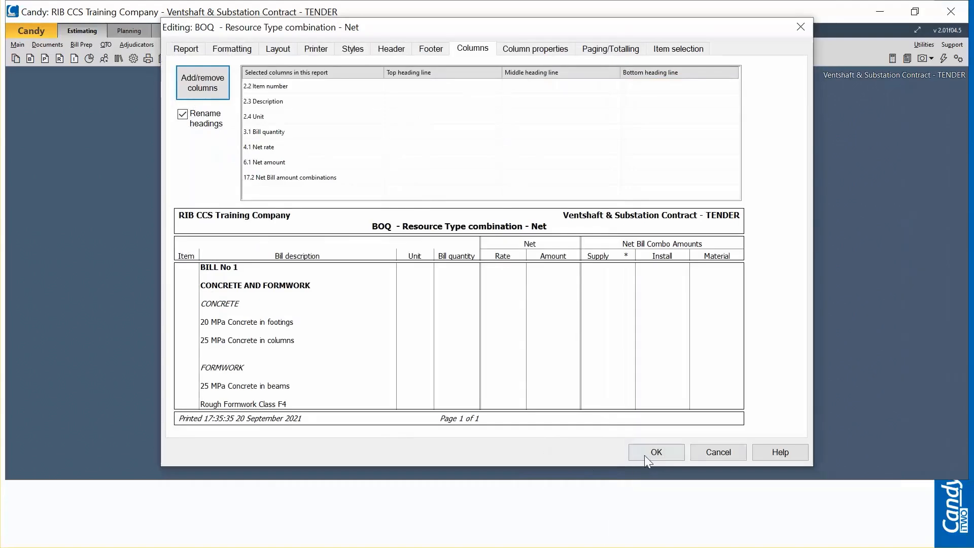
click(645, 455)
Step: Preview the BOQ - Resource Type combination - Net report, examine its Supply and Install amounts up close and close the preview
click(489, 391)
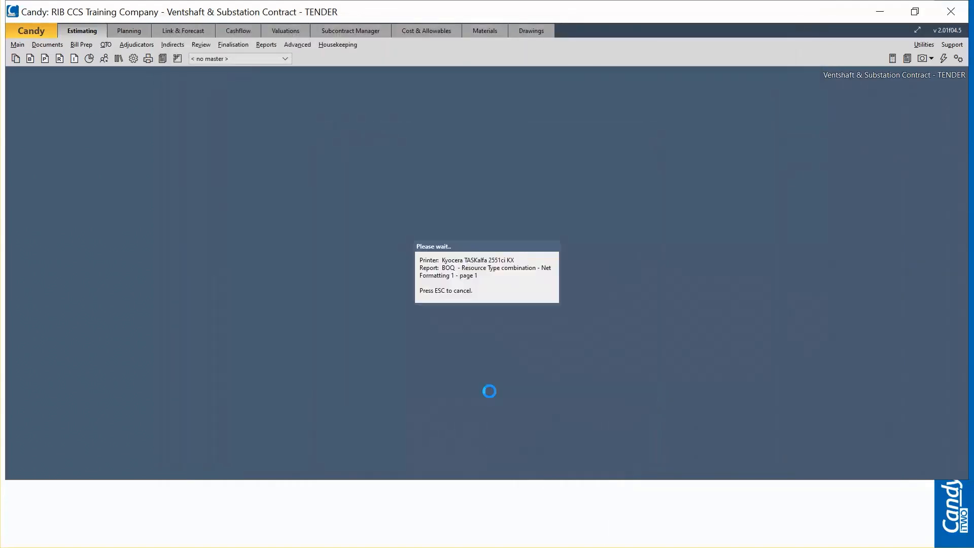
click(533, 302)
click(520, 303)
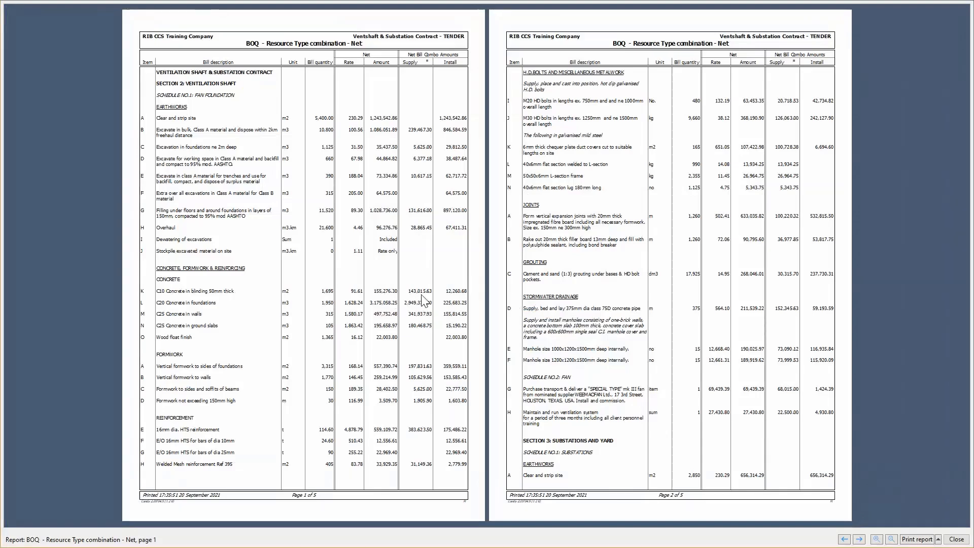
click(428, 296)
click(427, 295)
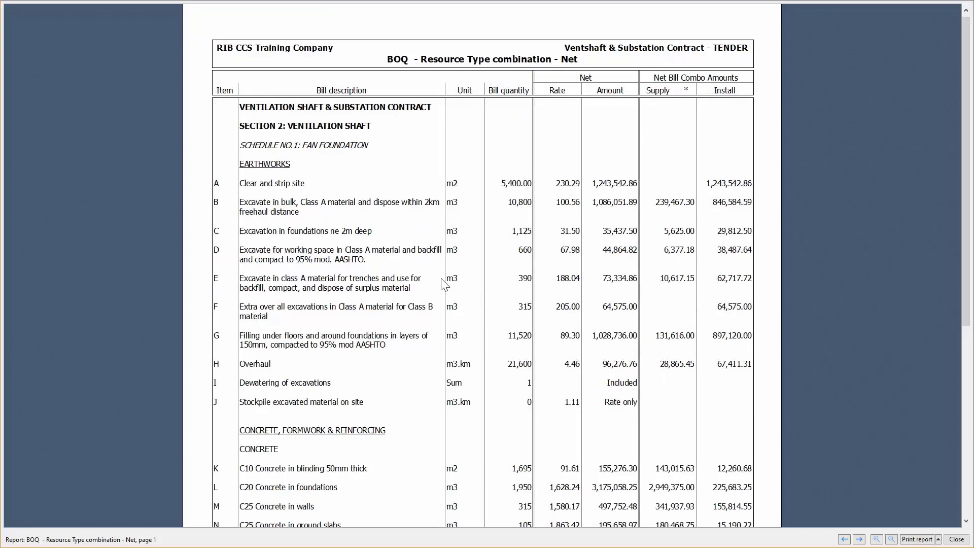
key(Escape)
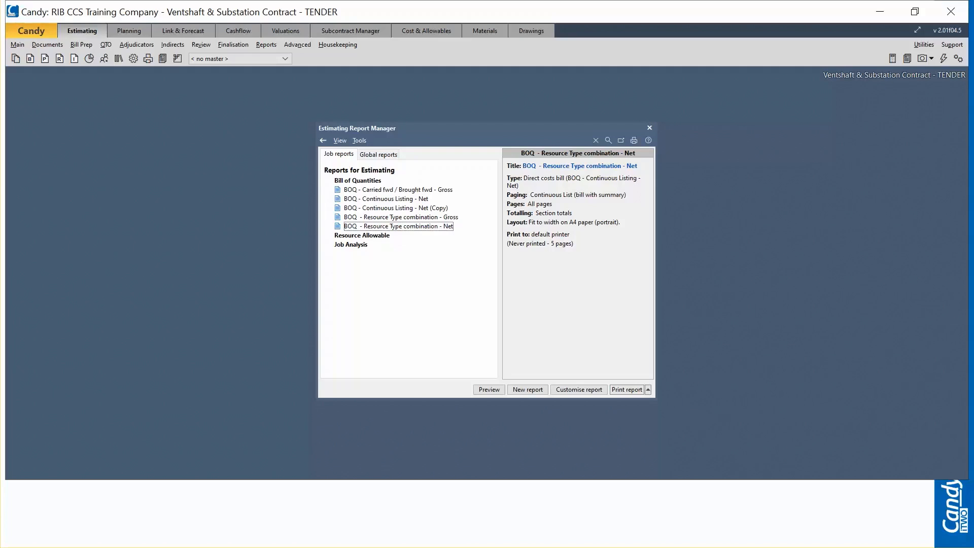
click(399, 227)
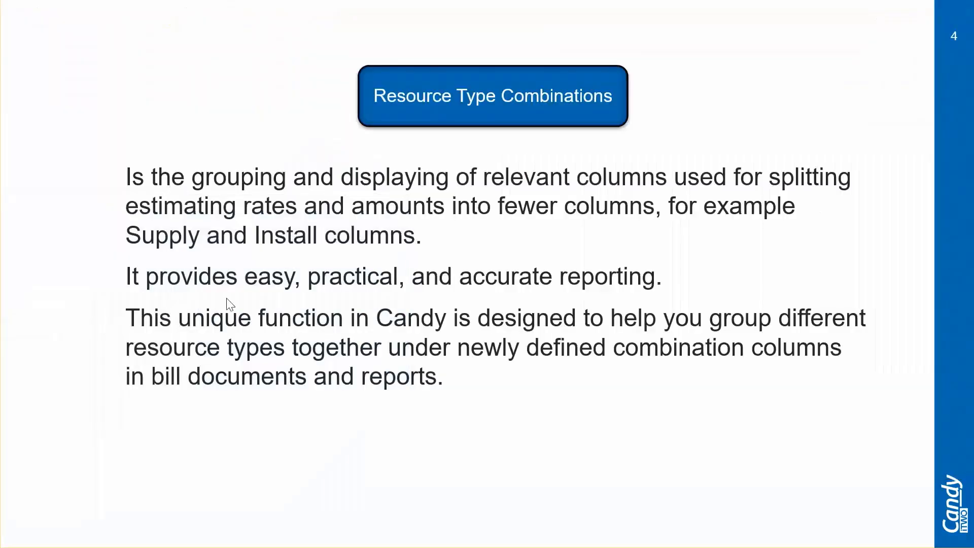
click(212, 326)
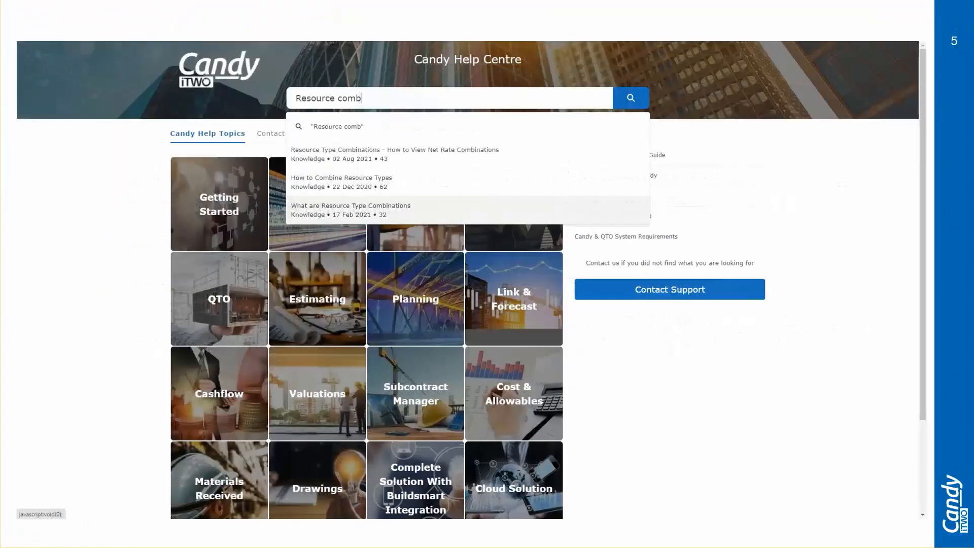